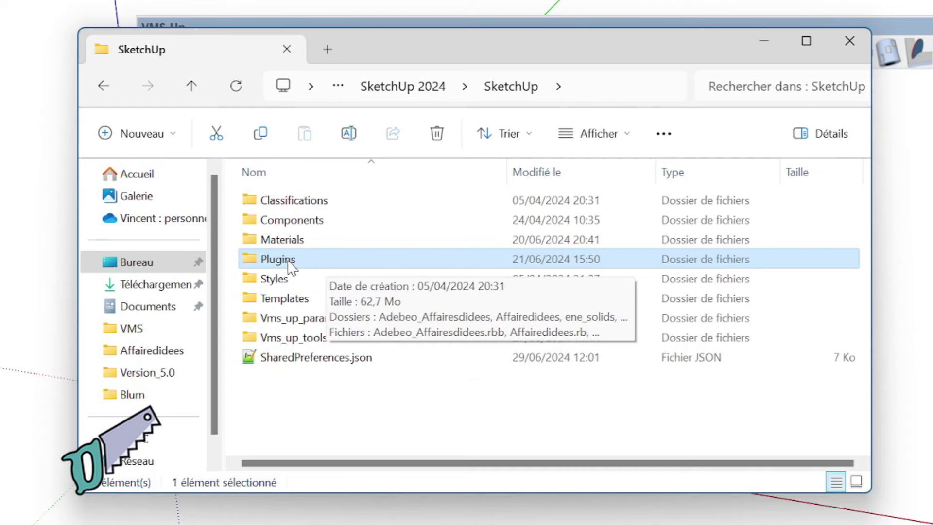
Open Plugins, then VMS_Up_extensions, and look inside its param folder
double_click(290, 265)
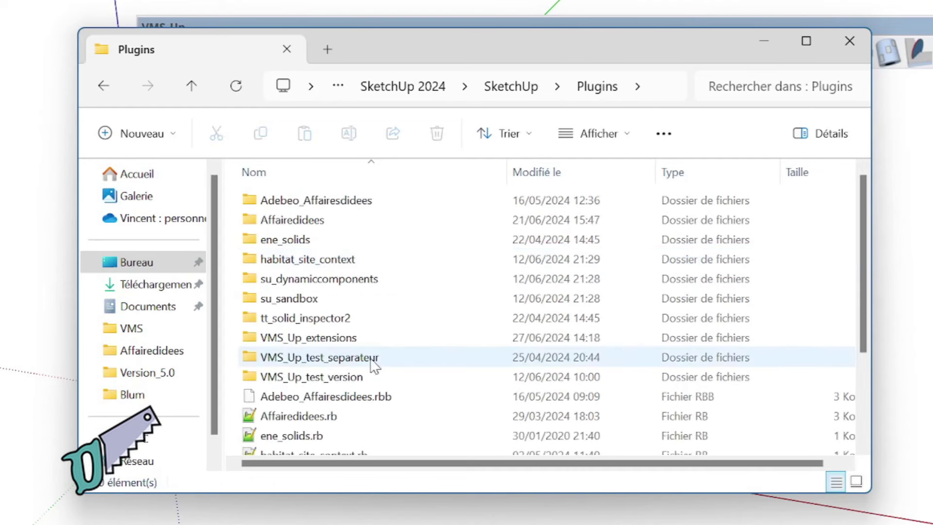
click(340, 378)
double_click(338, 343)
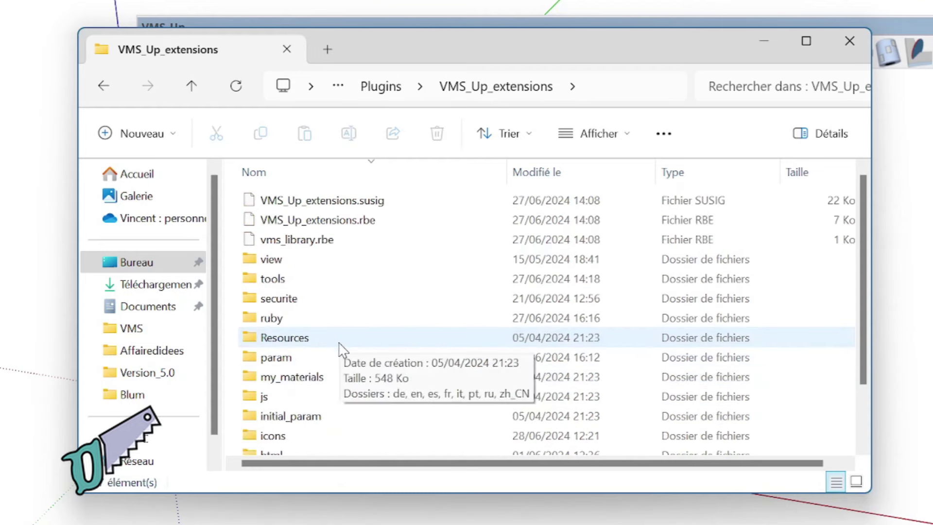
scroll(345, 346, down, 2)
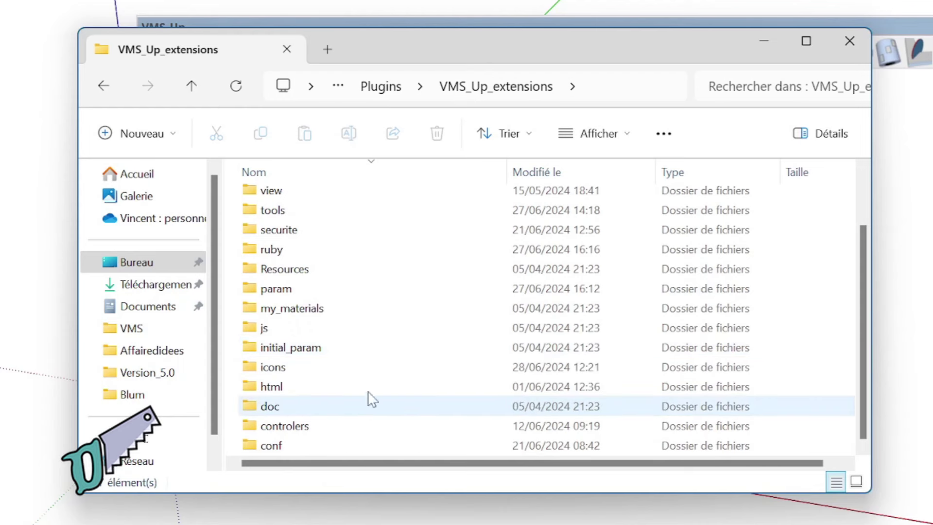
double_click(292, 289)
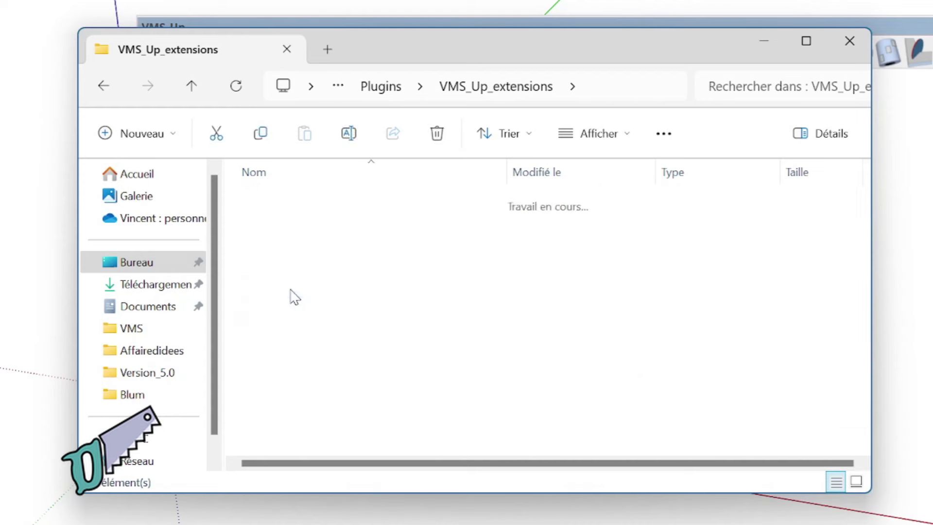
Browse the VMS_Up_extensions tools subfolders, then return to the Plugins folder
click(513, 93)
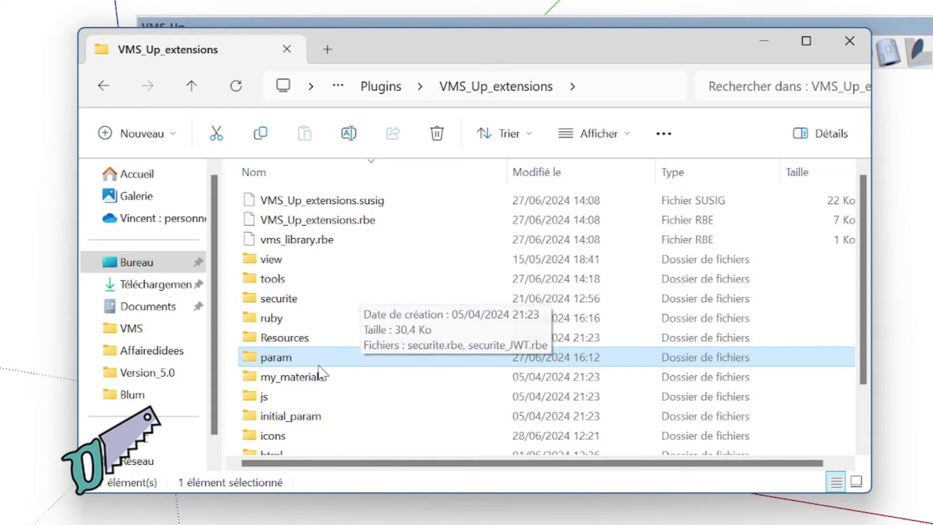
scroll(305, 399, down, 1)
scroll(306, 400, down, 1)
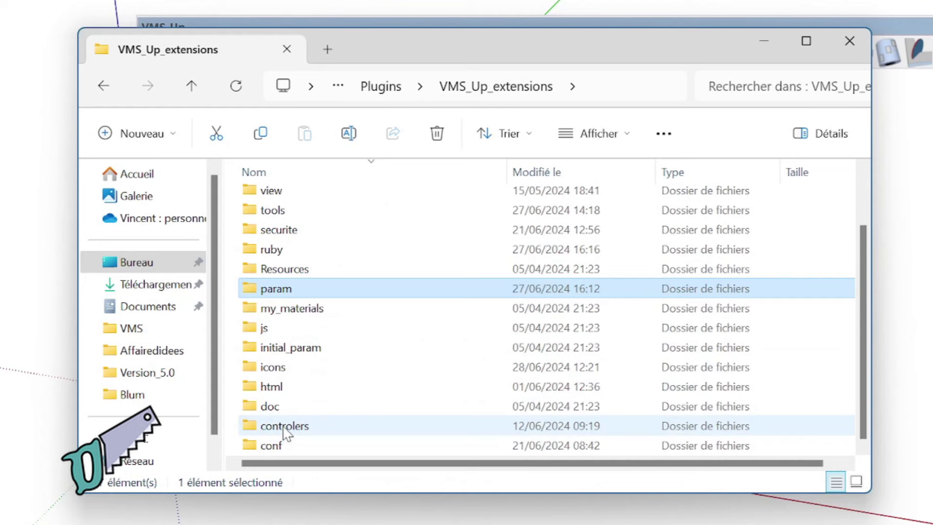
double_click(288, 211)
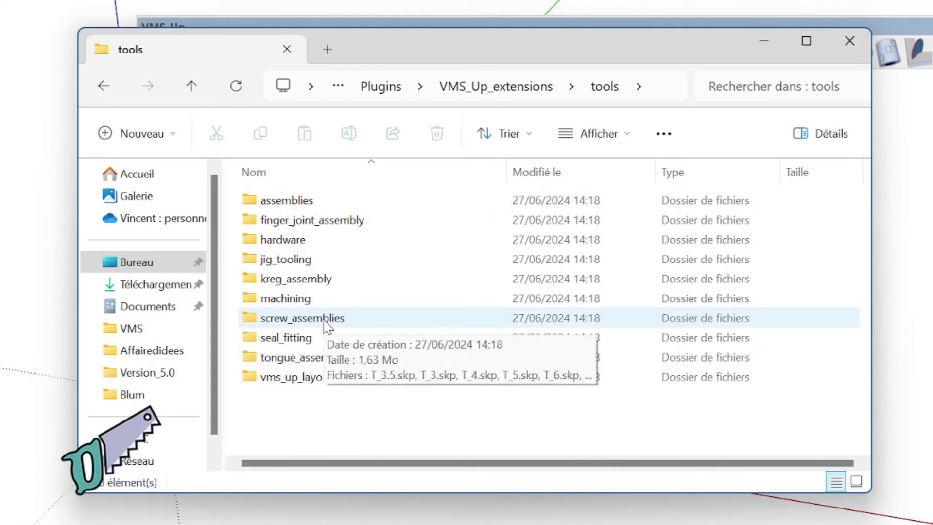
click(383, 87)
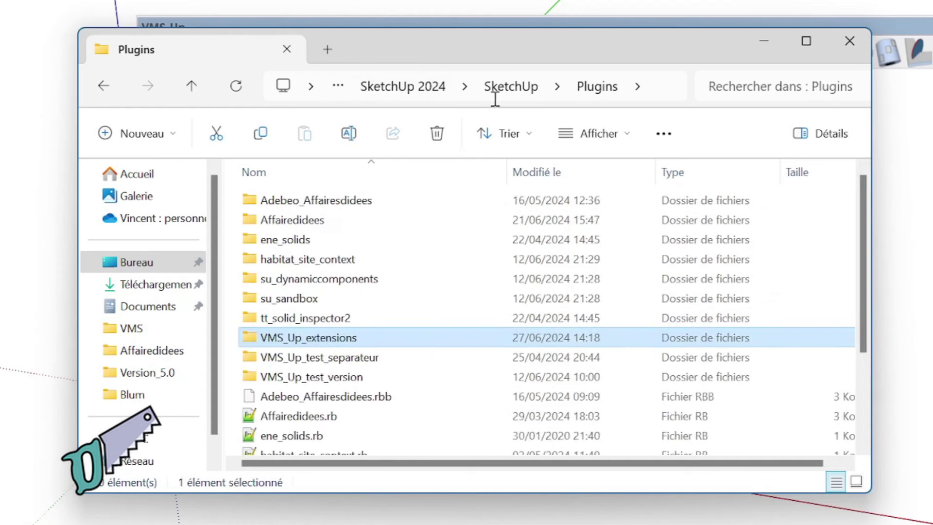
Go up to the SketchUp folder and point out its Materials and Vms_up_param folders
click(501, 86)
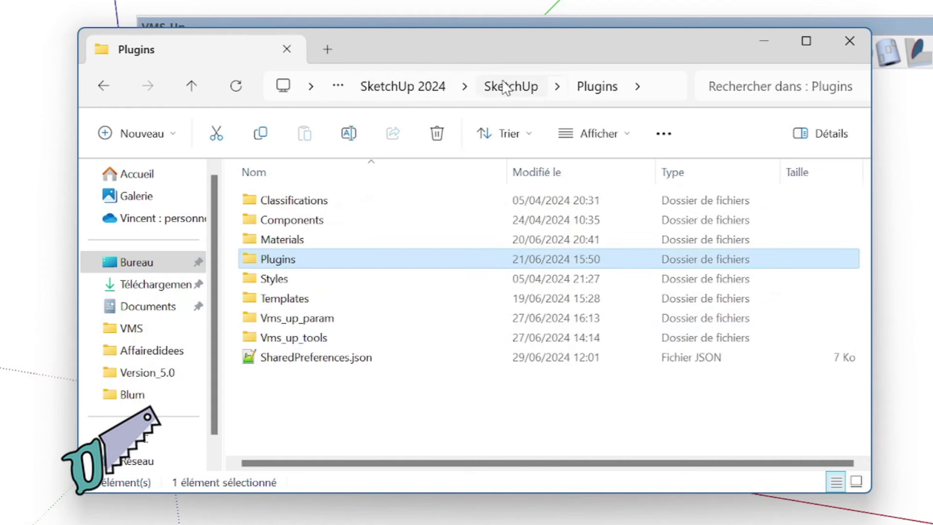
click(307, 235)
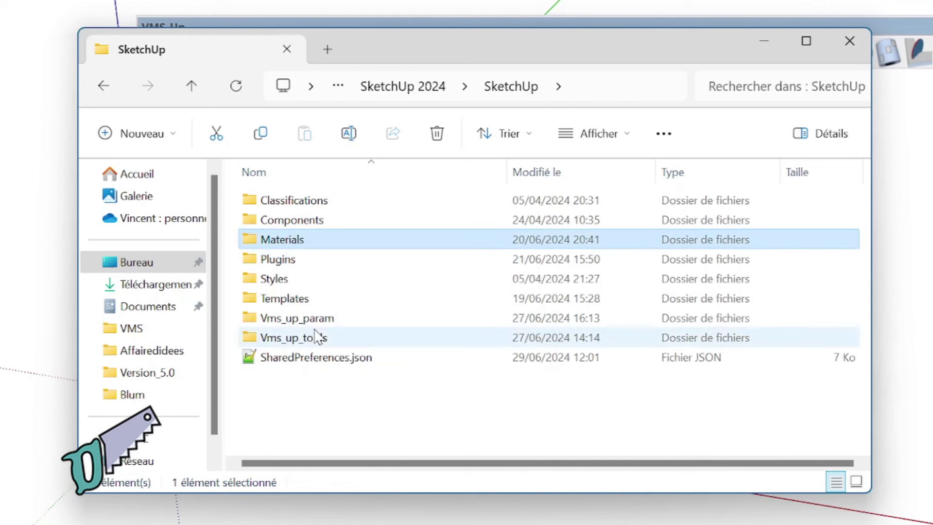
mouse_move(296, 318)
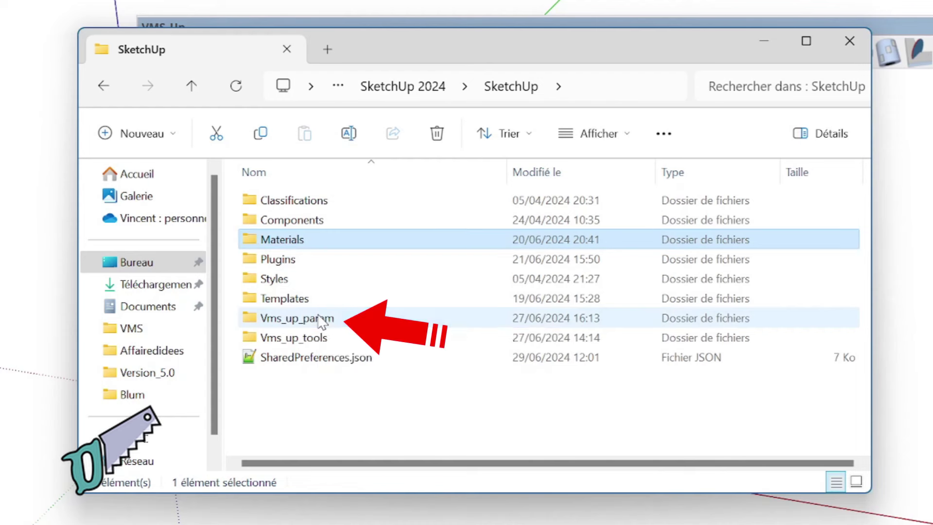
click(320, 321)
Scroll through Vms_up_param's parameter text files, then open the Vms_up_tools folder
double_click(316, 324)
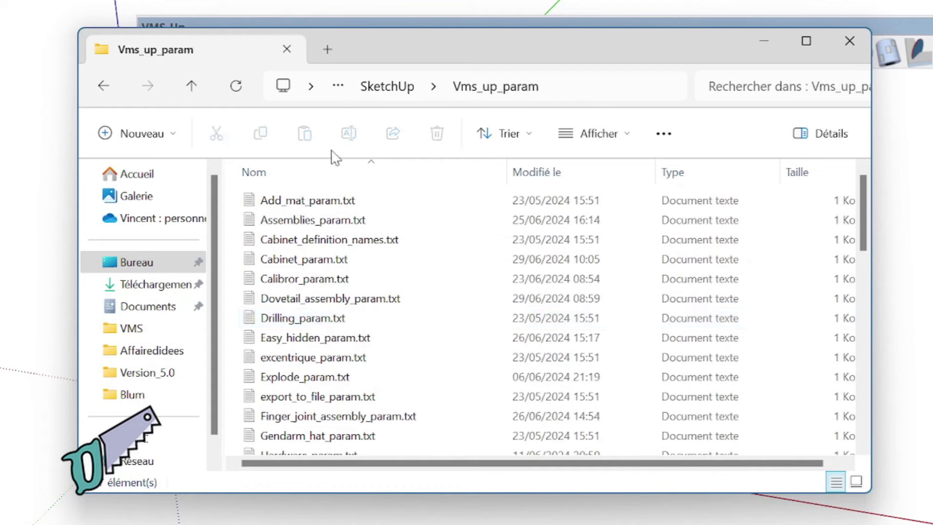
scroll(317, 402, down, 4)
scroll(317, 402, down, 4)
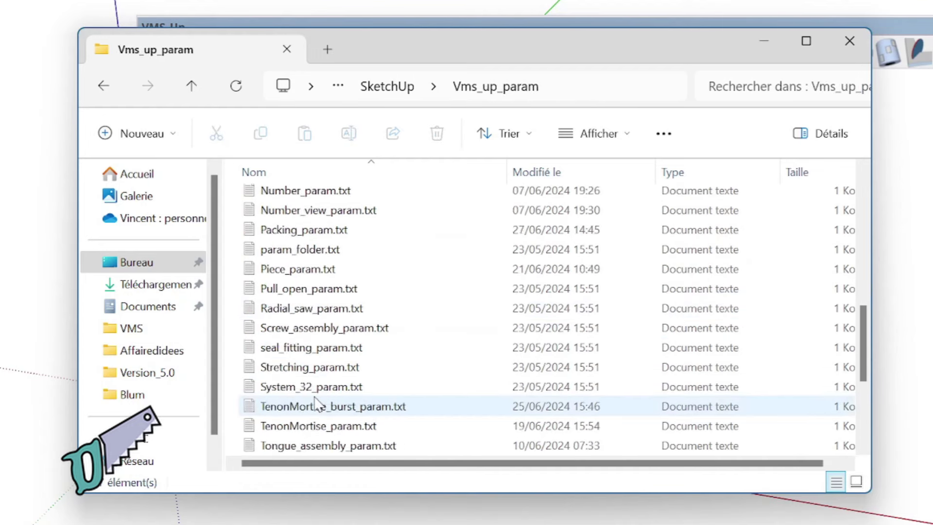
scroll(317, 402, up, 4)
click(317, 403)
scroll(316, 402, up, 4)
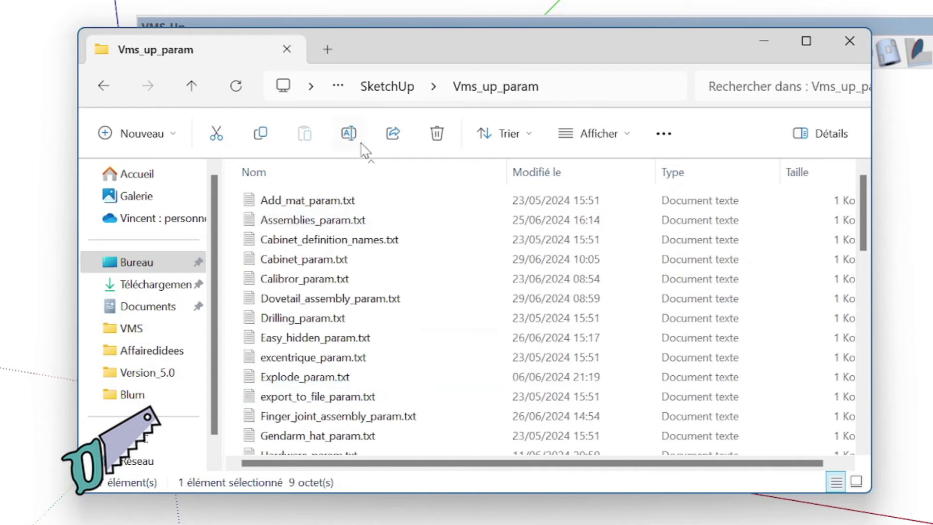
click(407, 87)
double_click(300, 339)
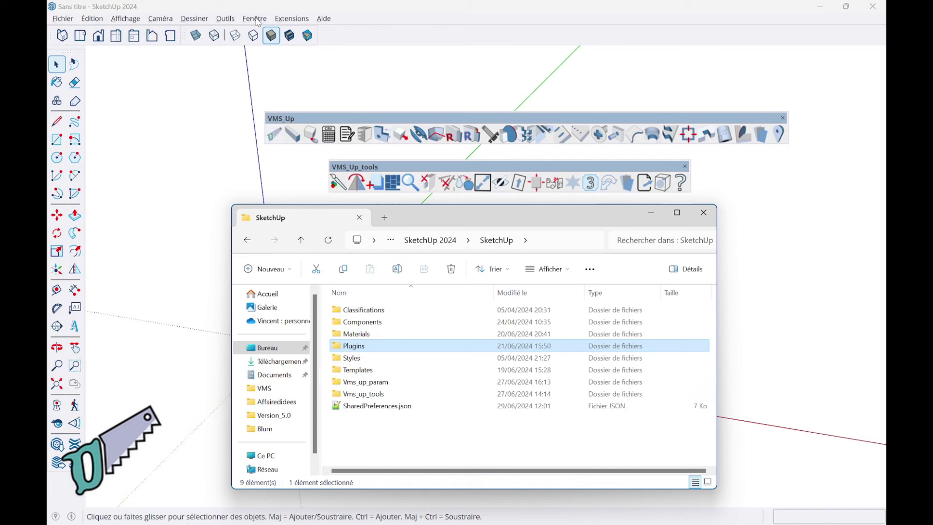
Search the Extension Warehouse for 'Vms_u' and scroll the VMS UP extension page to Install
click(254, 19)
mouse_move(292, 18)
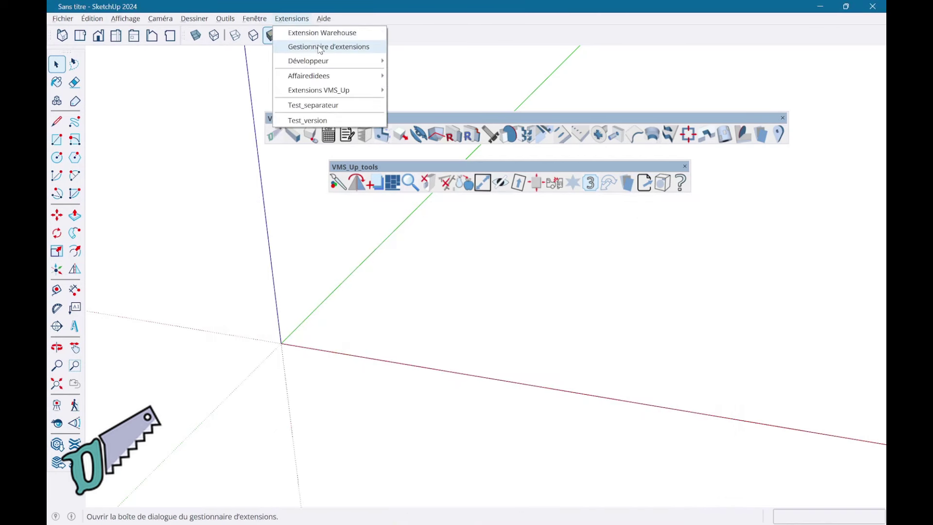
click(335, 34)
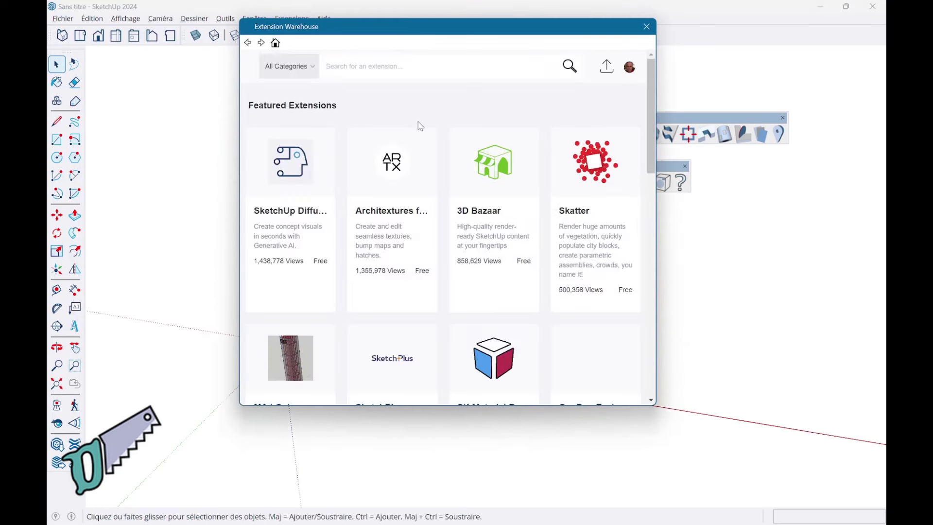
click(471, 66)
text(Vms_u)
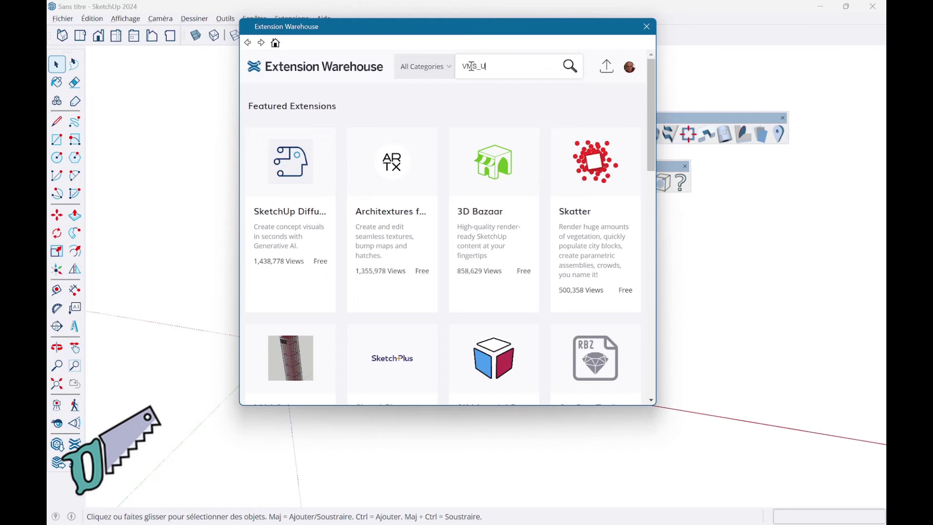
key(Return)
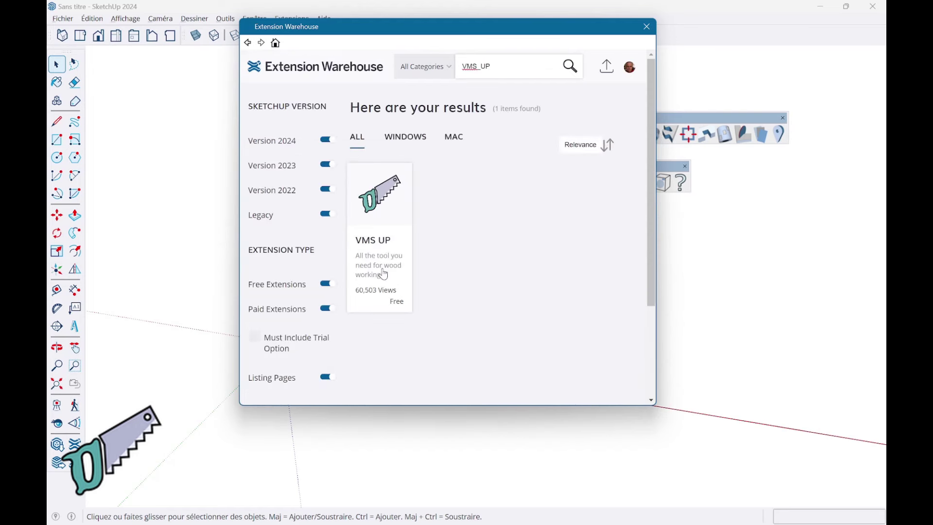
click(385, 252)
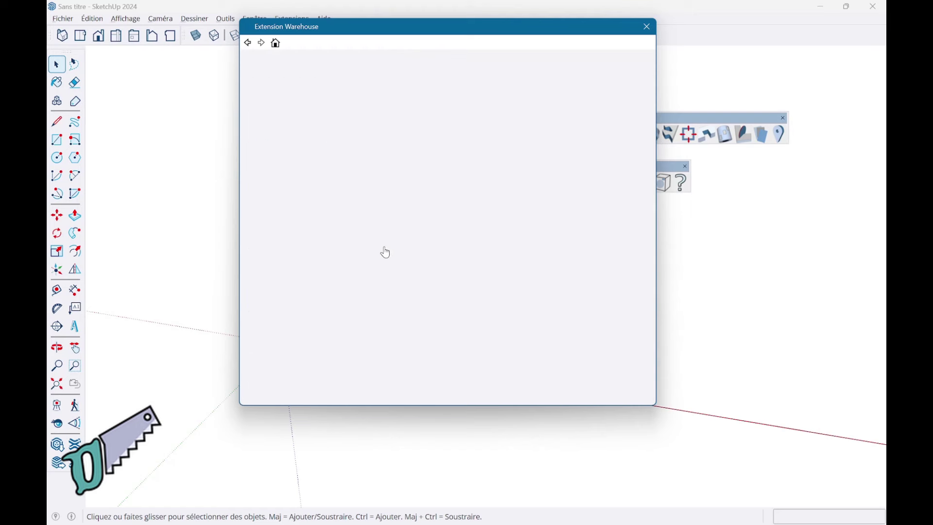
scroll(349, 224, down, 2)
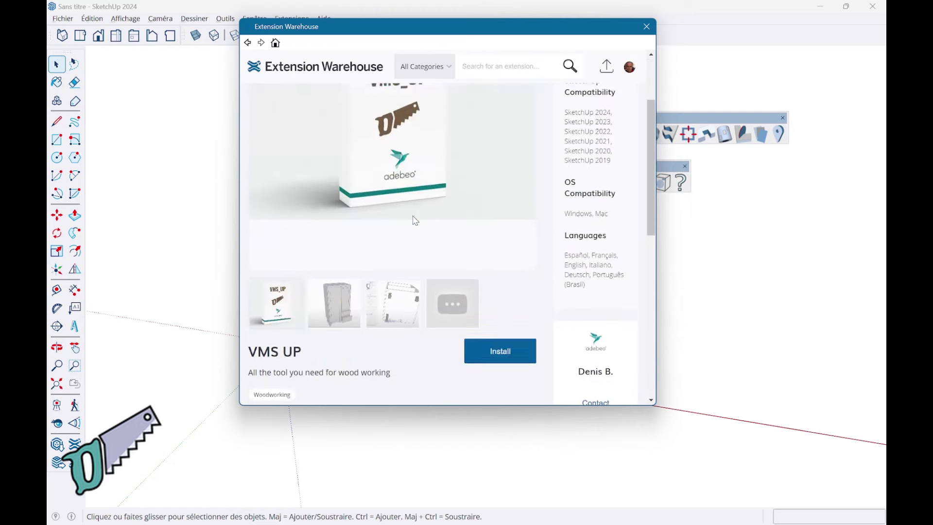
scroll(462, 228, down, 2)
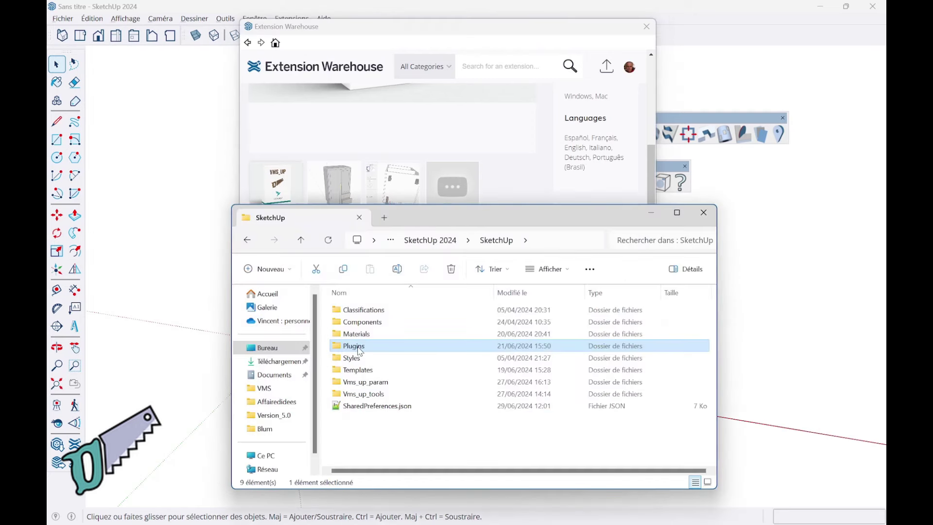
Open Plugins > VMS_Up_extensions and scroll through the folder's contents
double_click(358, 346)
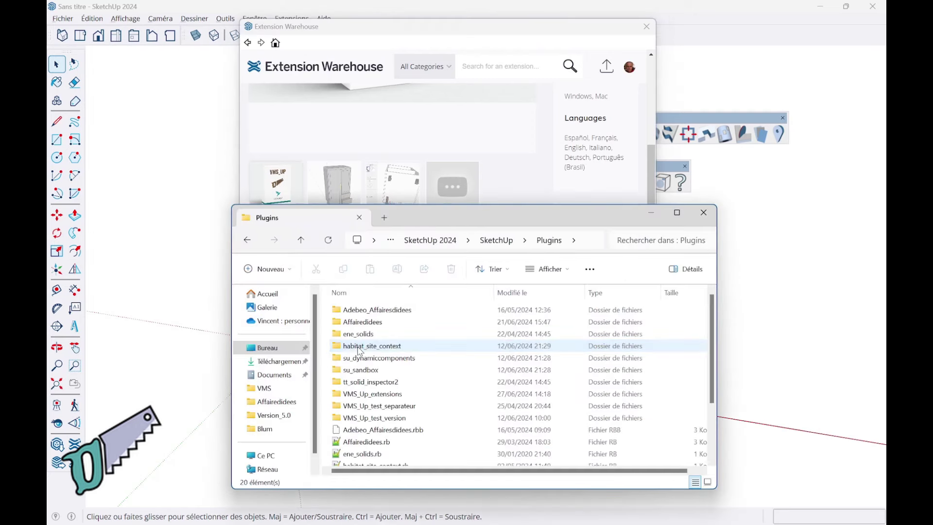
double_click(383, 394)
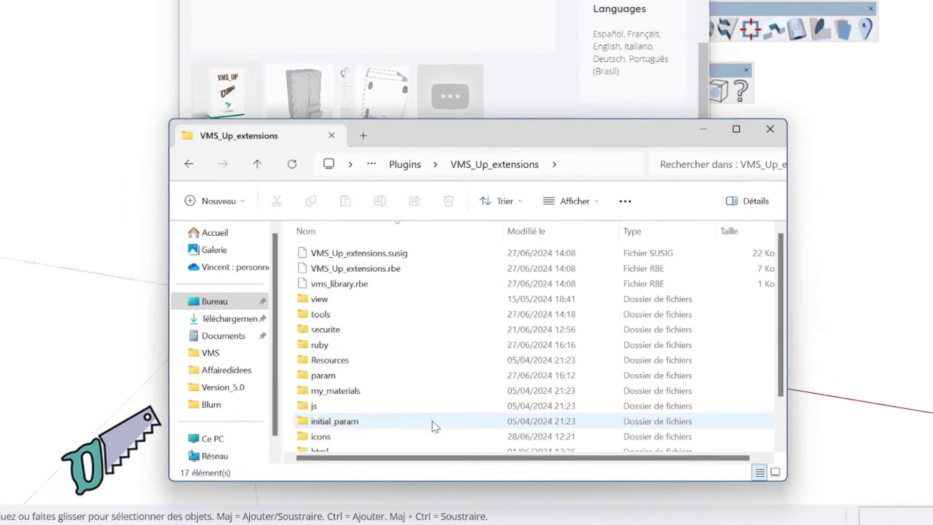
scroll(433, 427, down, 1)
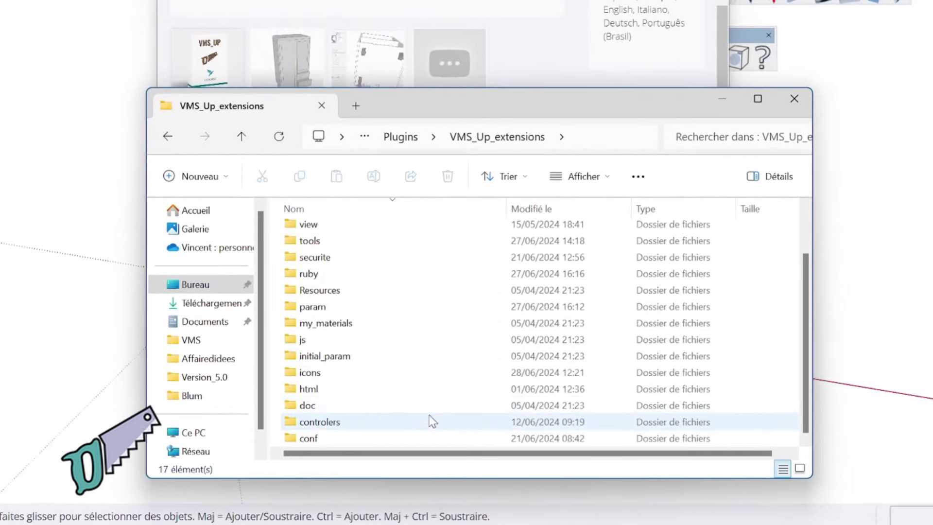
scroll(430, 410, up, 1)
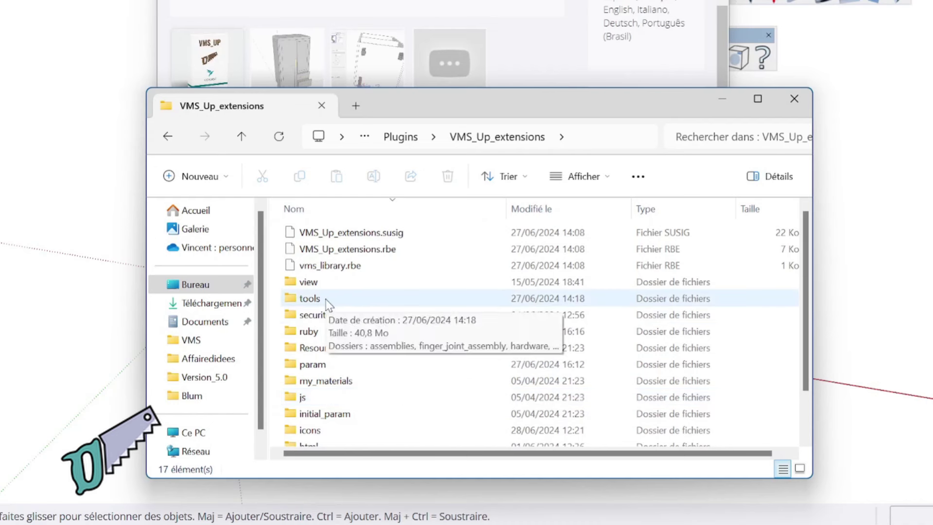
scroll(326, 301, down, 1)
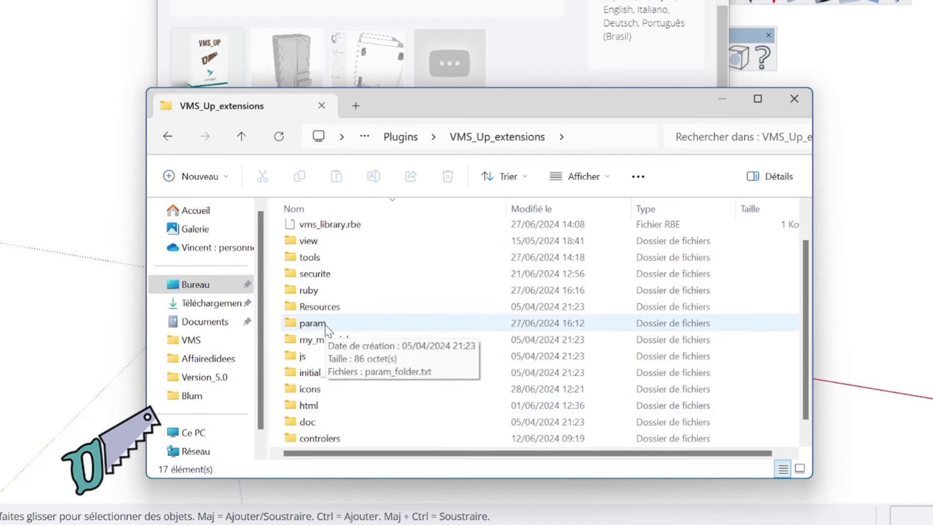
scroll(325, 329, up, 1)
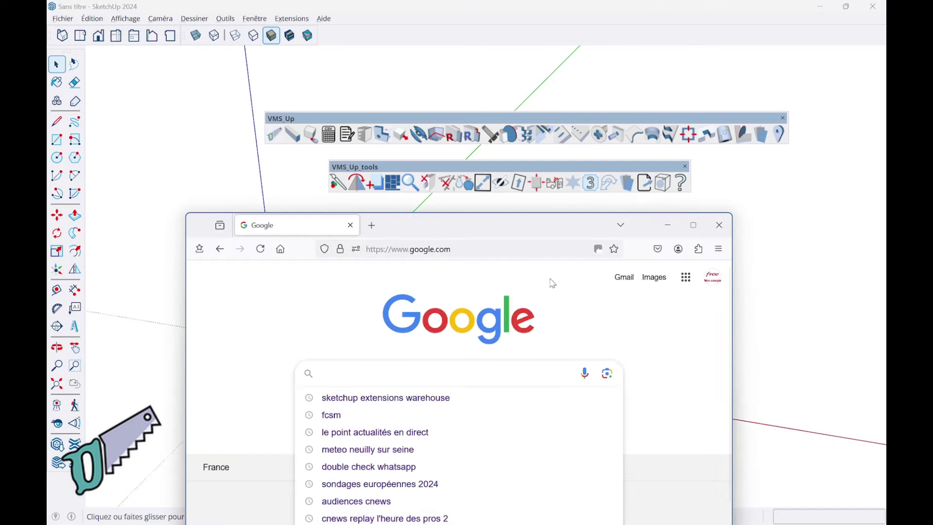
Go to the SketchUp Extension Warehouse site, search 'vms_up' and open the VMS UP page
click(422, 401)
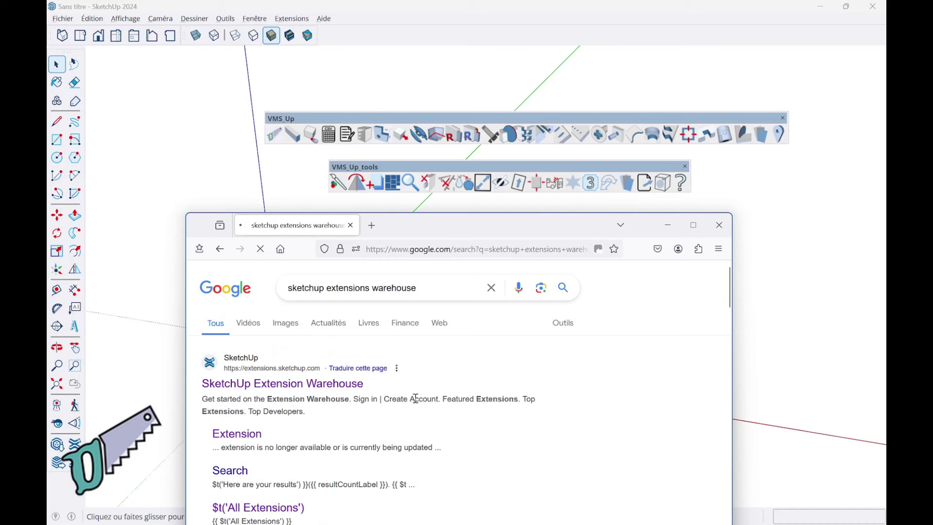
click(320, 387)
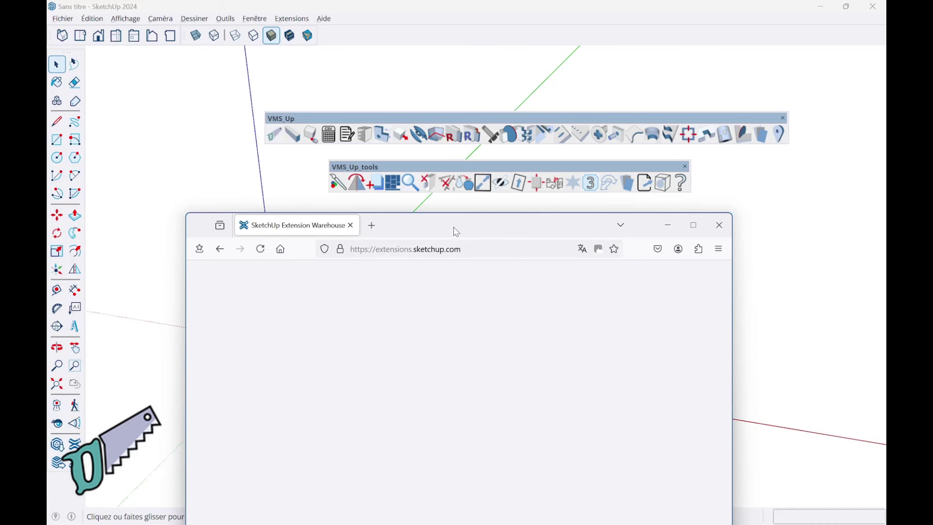
click(440, 277)
text(vms_up)
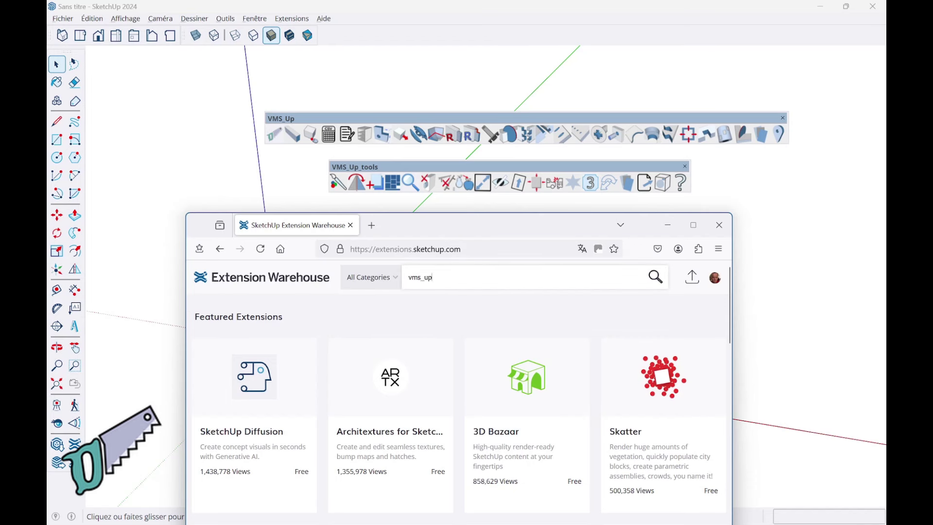
key(Return)
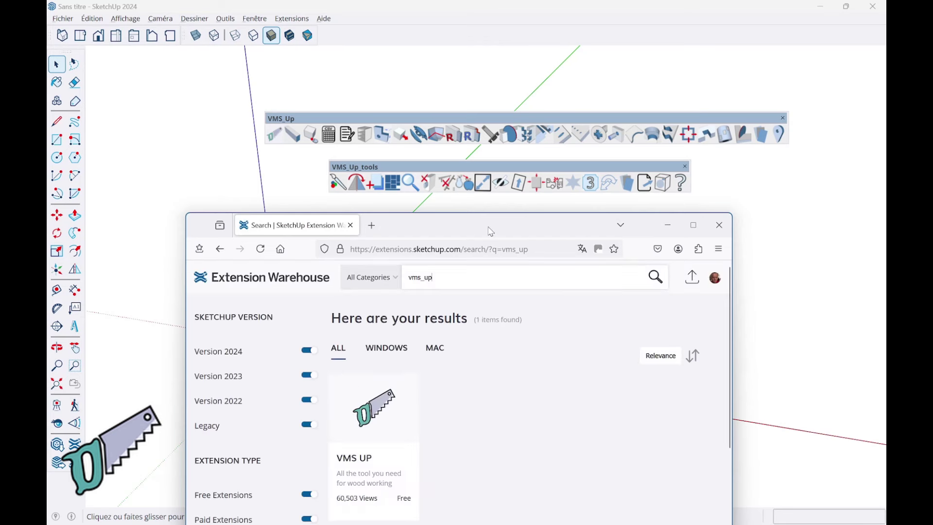
click(372, 421)
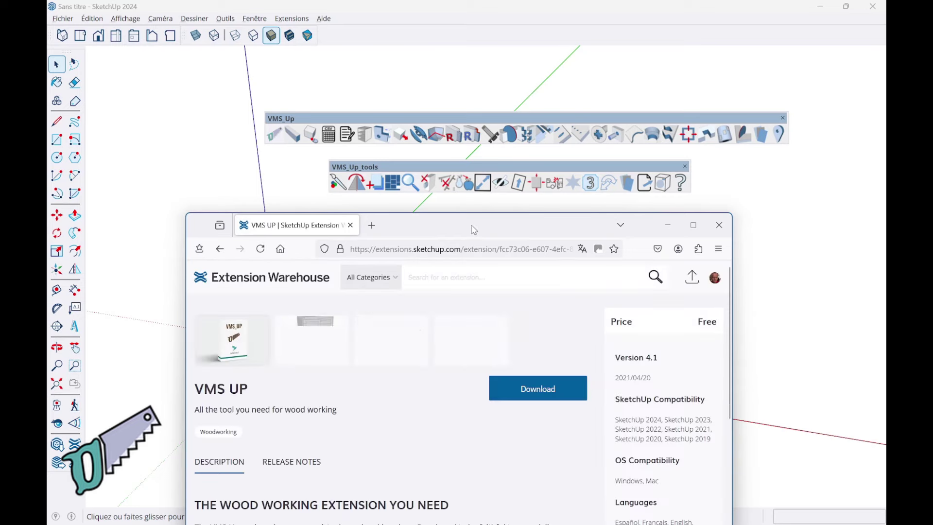
Move and enlarge the browser window, then download VMS_Up_extensions.4.1.rbz
drag(474, 230, 479, 113)
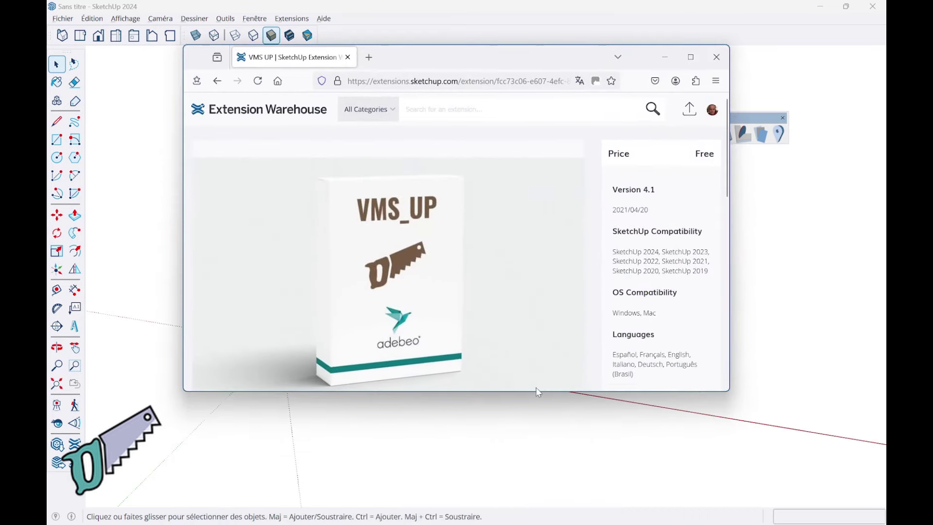
drag(535, 392, 547, 522)
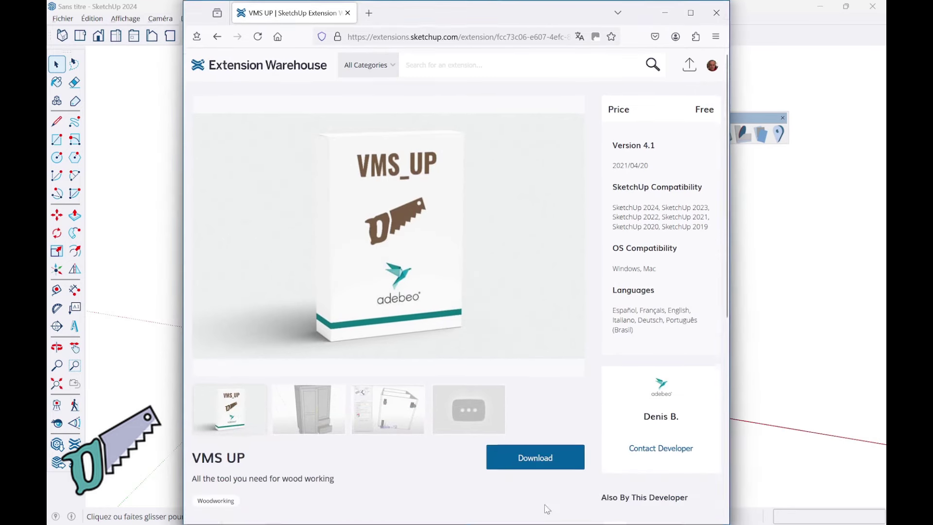
click(554, 459)
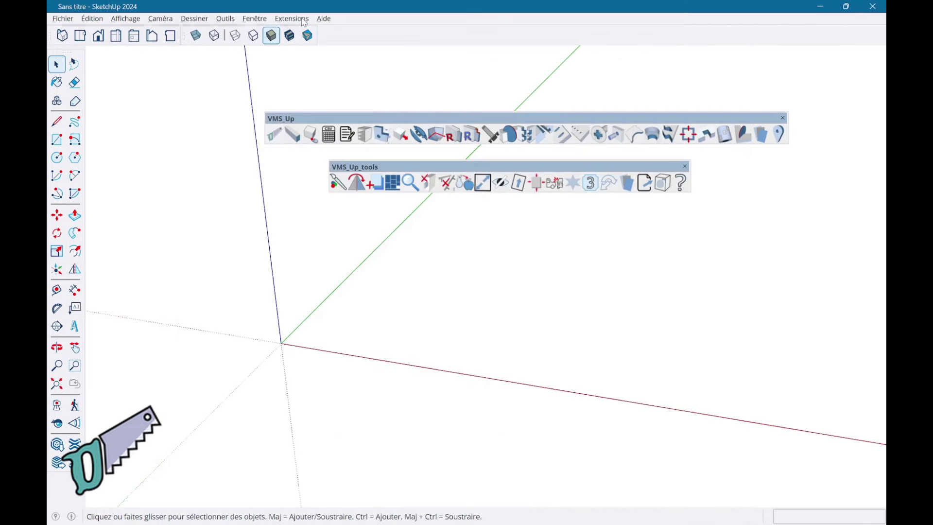
In the Gestionnaire d'extensions, install the downloaded .rbz from Téléchargements
click(291, 18)
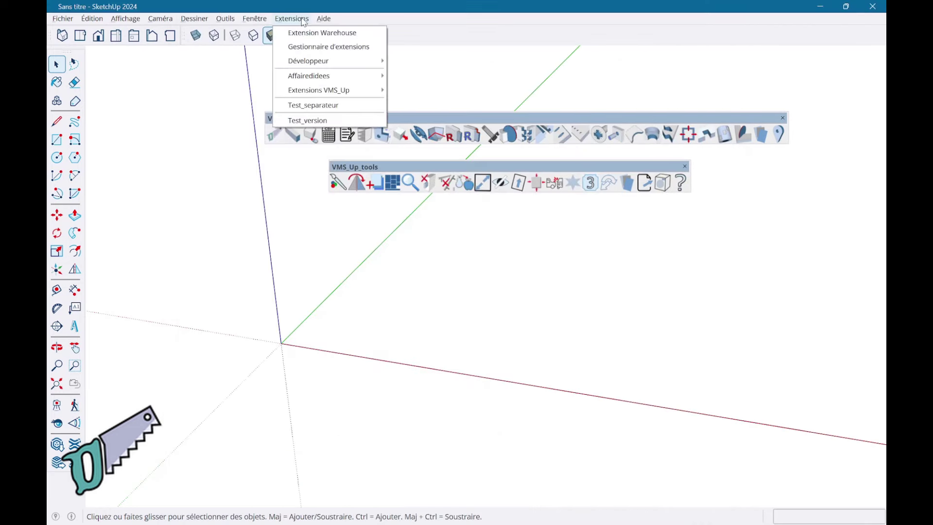
click(318, 50)
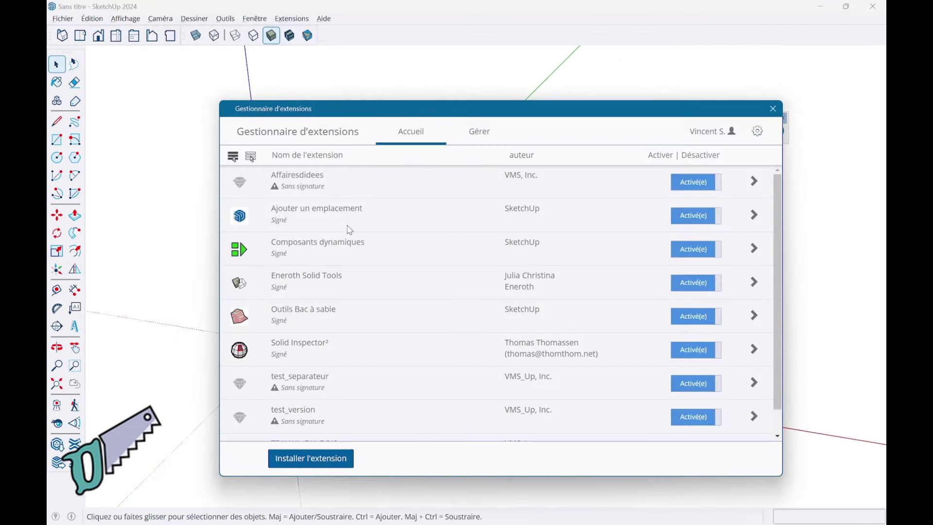
click(331, 459)
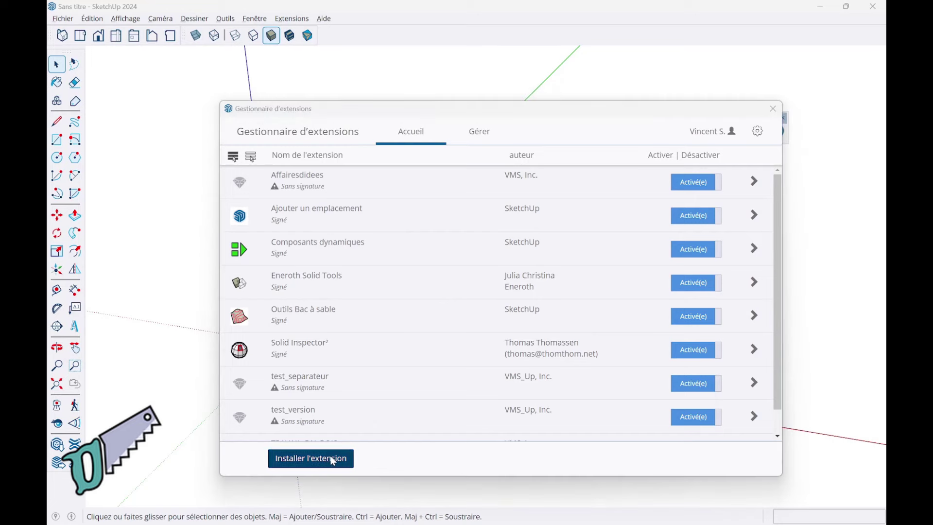
mouse_move(271, 256)
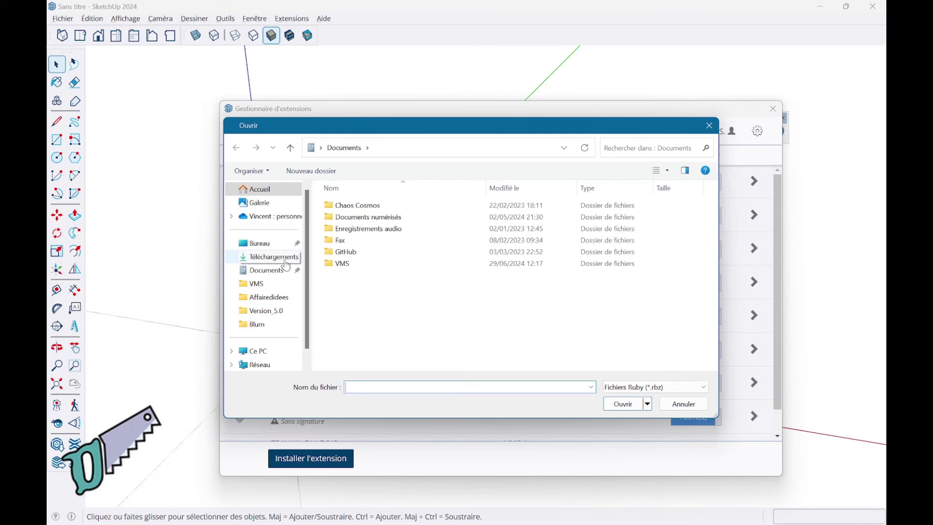
click(286, 258)
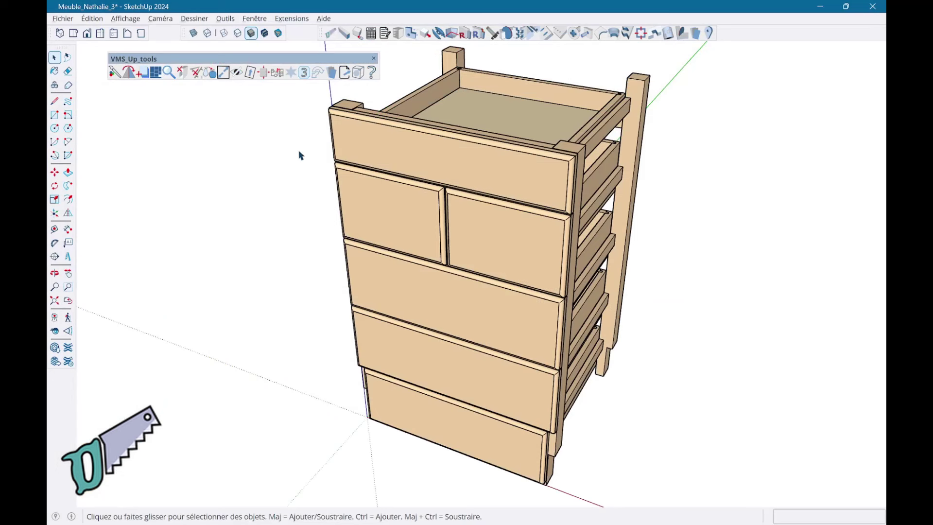
Start Trace_pièce, save its settings with Sauvegarde valeurs défaut, and show its shortcut help with !
click(361, 37)
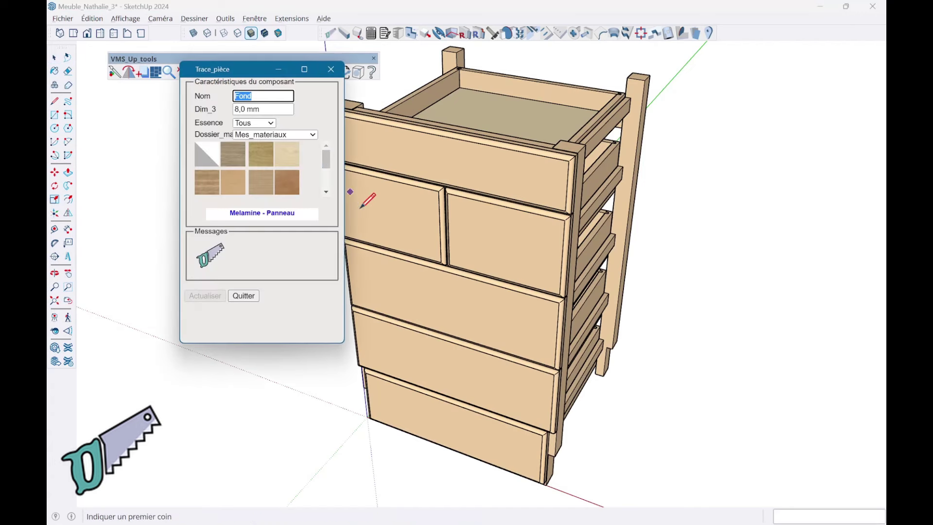
right_click(380, 214)
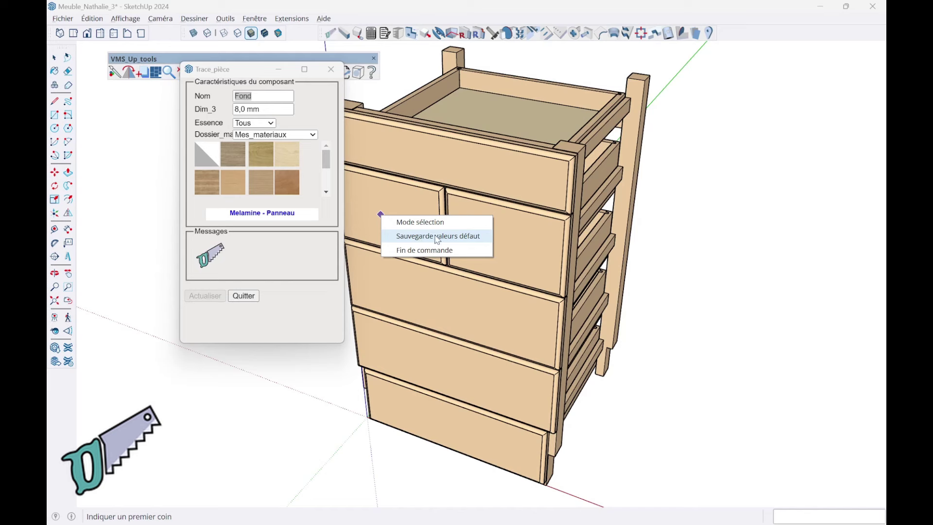
click(436, 237)
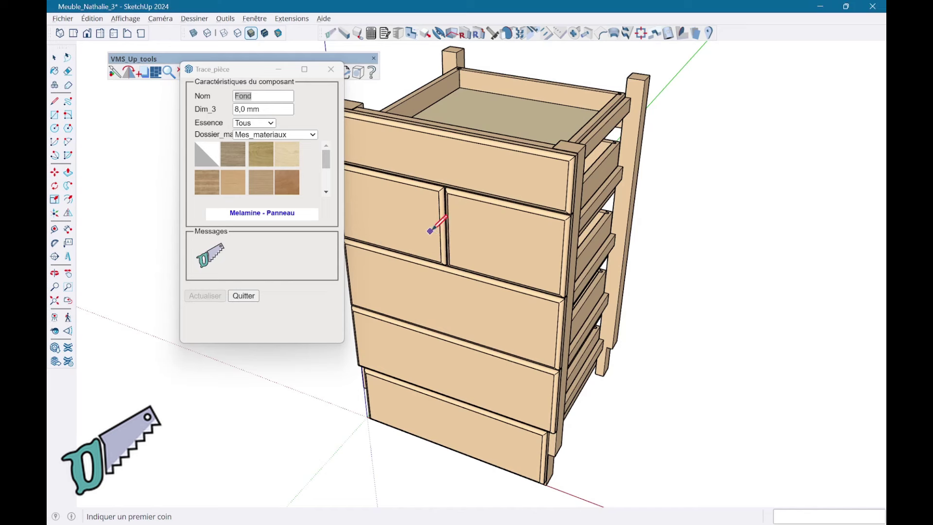
key(exclam)
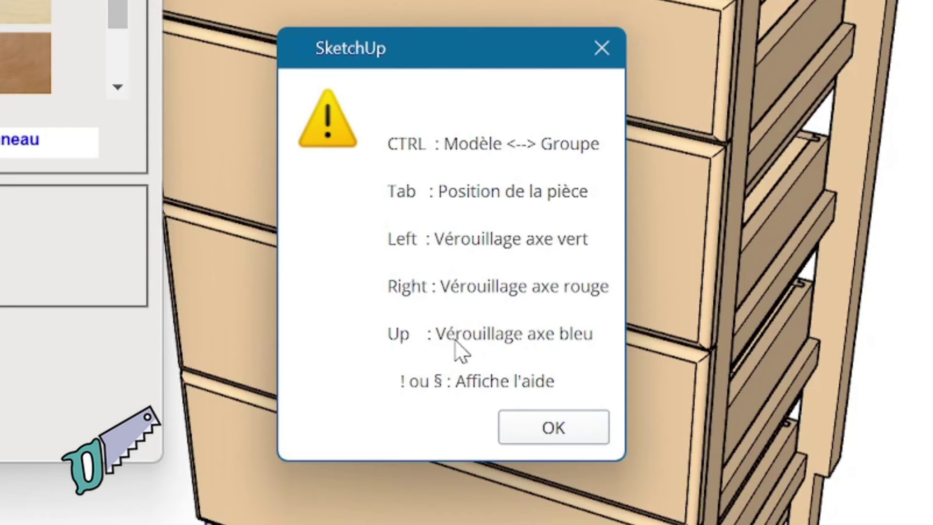
Run the Rafale_tenon batch tenon tool, accept its settings, and view its shortcut help
click(587, 432)
click(465, 160)
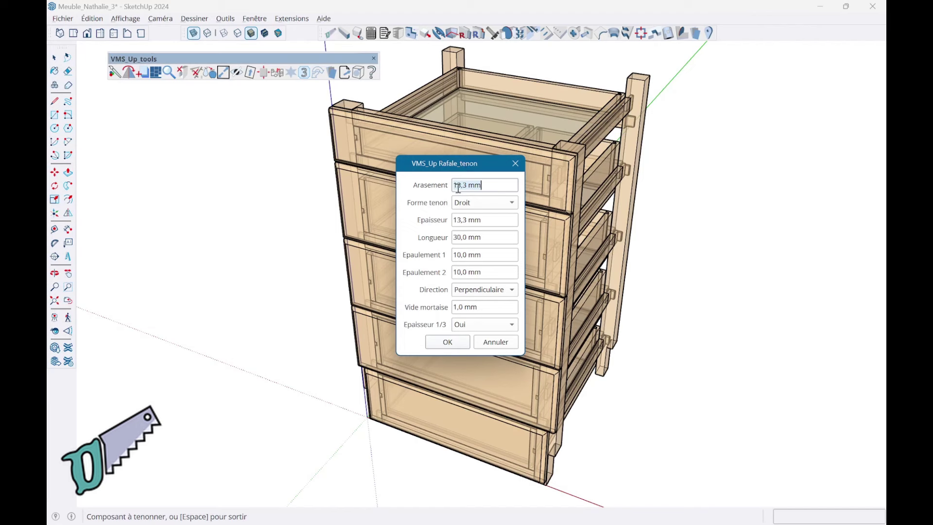
click(452, 340)
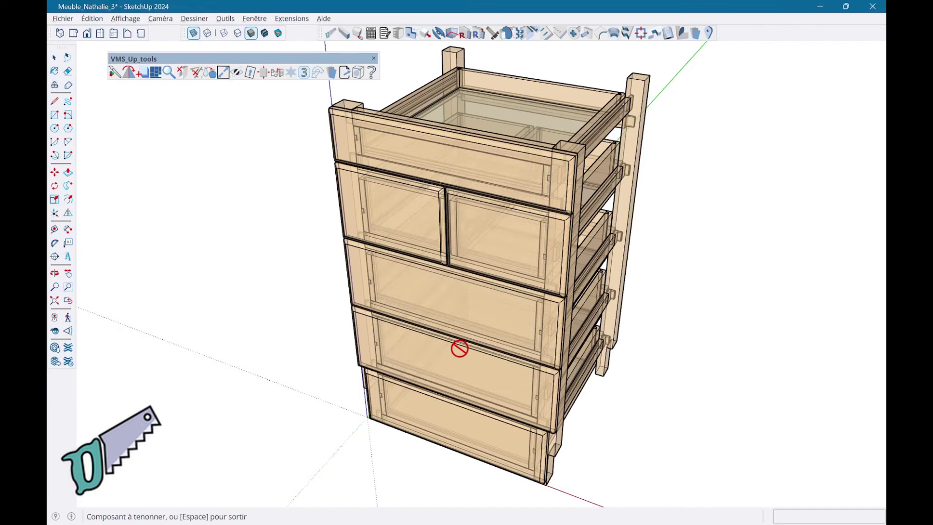
key(exclam)
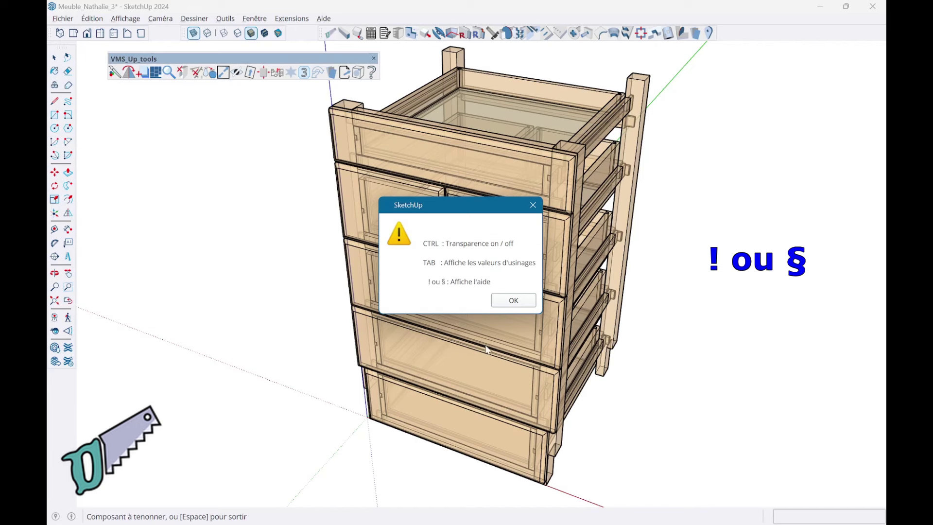
click(498, 301)
Open the Caisson carcass generator and set the opening material folder to Mes autres materiaux
click(397, 33)
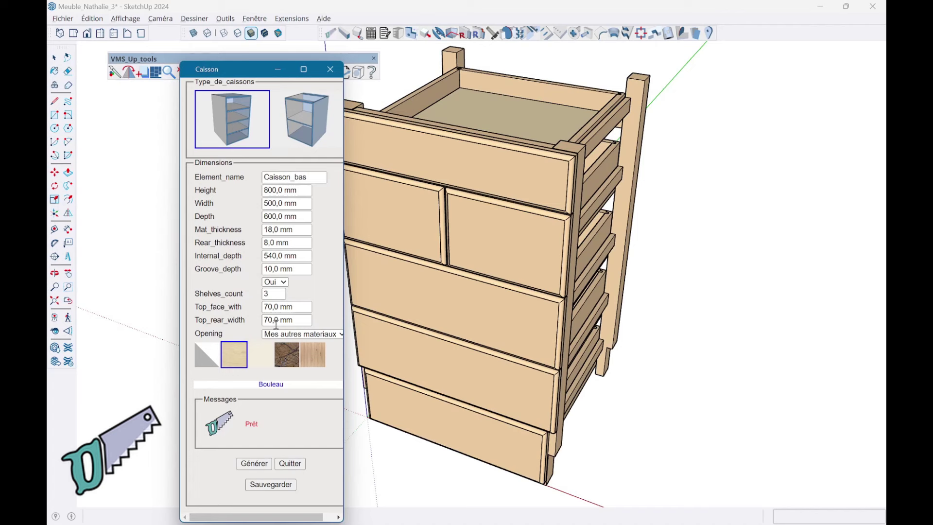
click(292, 335)
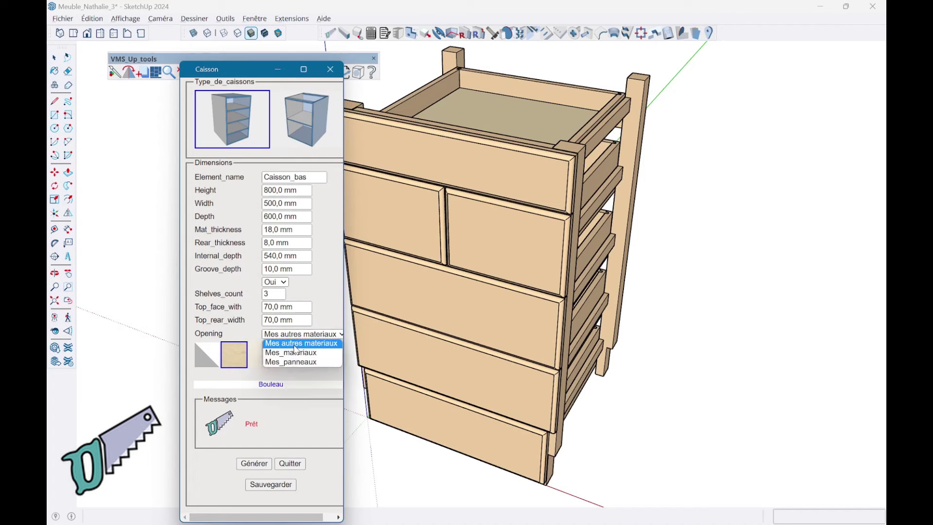
click(301, 342)
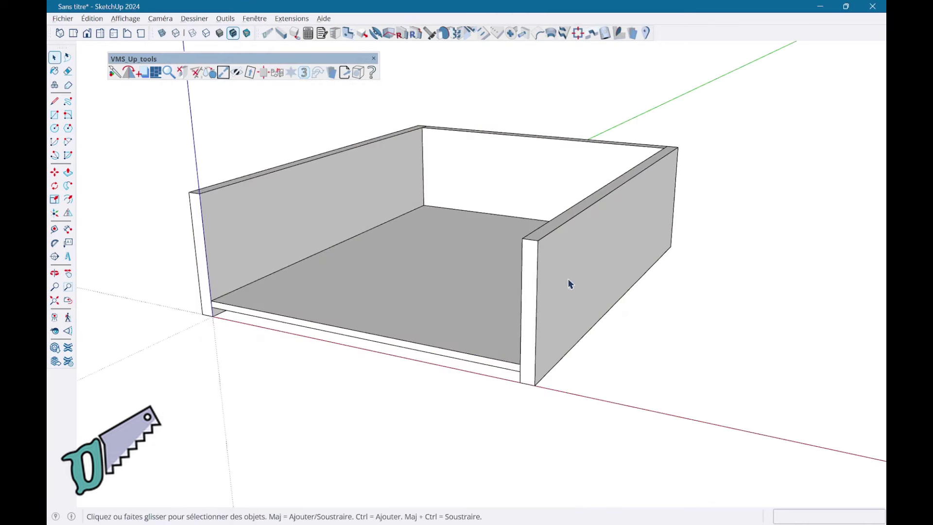
Place a Tiroirs Movento_520T slide on the drawer side, aligned A l'extrémité
mouse_move(417, 389)
middle_down()
mouse_move(429, 287)
mouse_move(441, 410)
mouse_move(428, 263)
mouse_move(431, 410)
mouse_move(419, 287)
mouse_move(435, 277)
mouse_move(454, 344)
mouse_move(443, 337)
mouse_move(429, 164)
middle_up()
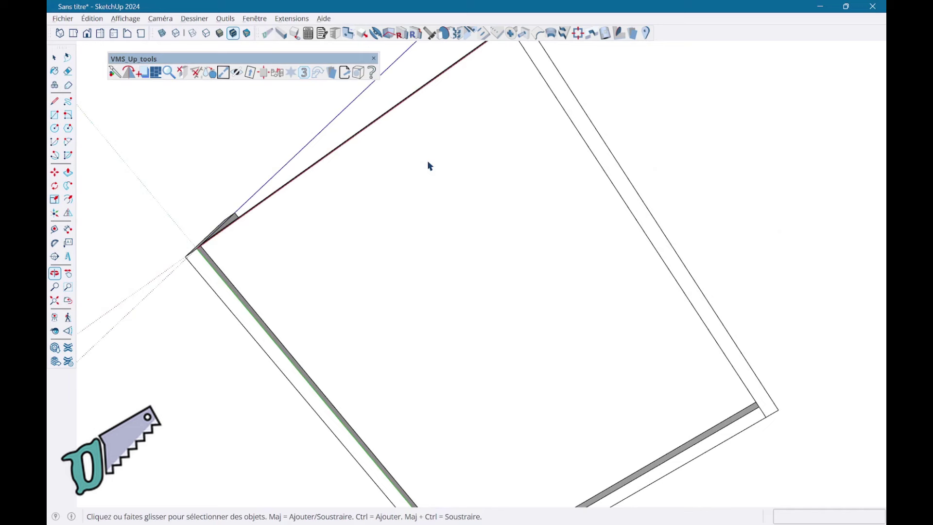
click(431, 33)
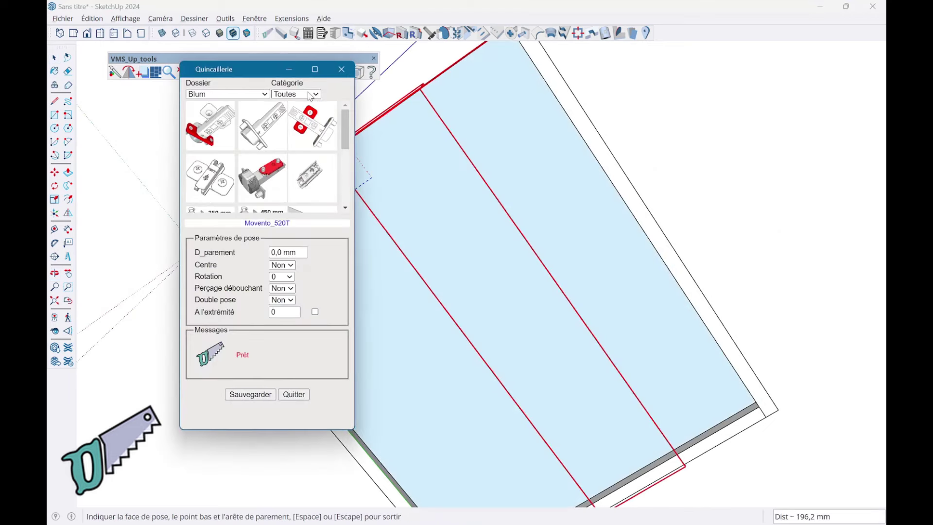
click(296, 94)
click(301, 140)
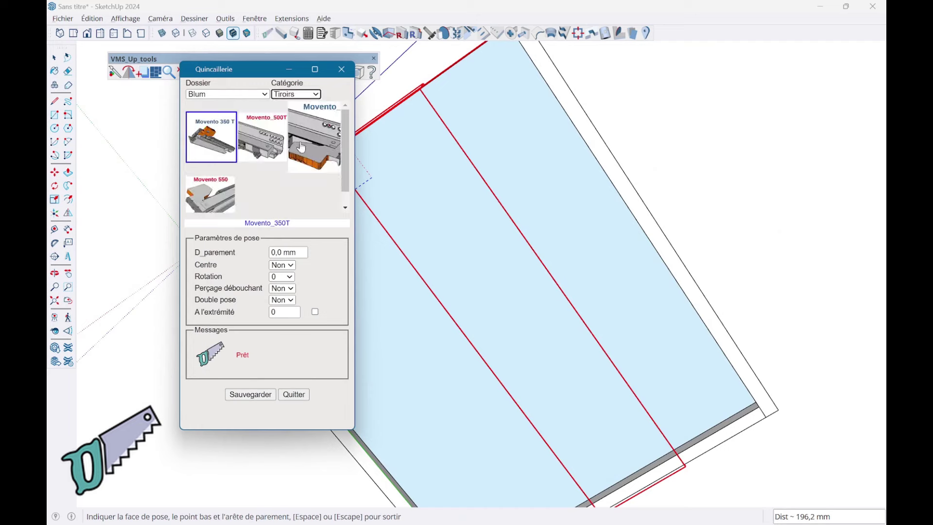
mouse_move(485, 179)
middle_down()
mouse_move(489, 297)
mouse_move(491, 260)
middle_up()
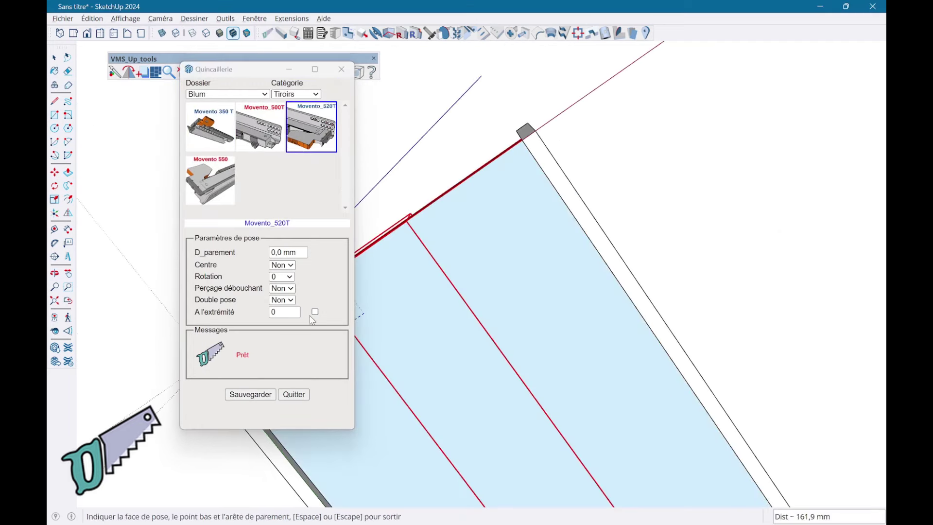
click(315, 312)
scroll(458, 312, up, 2)
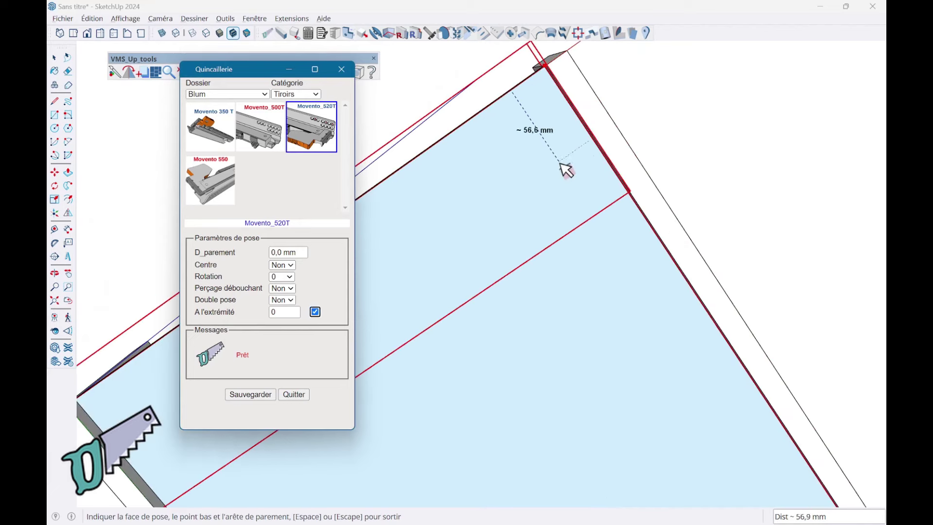
middle_drag(581, 173, 536, 315)
scroll(539, 238, up, 2)
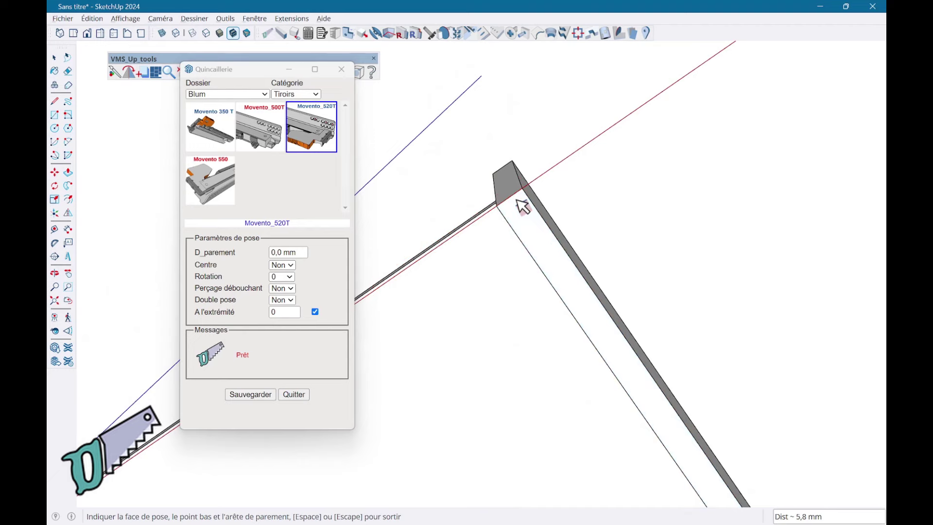
click(523, 209)
Finish placing hardware and check both slides from below, selecting the drawer bottom
mouse_move(523, 208)
middle_down()
mouse_move(590, 300)
mouse_move(486, 396)
middle_up()
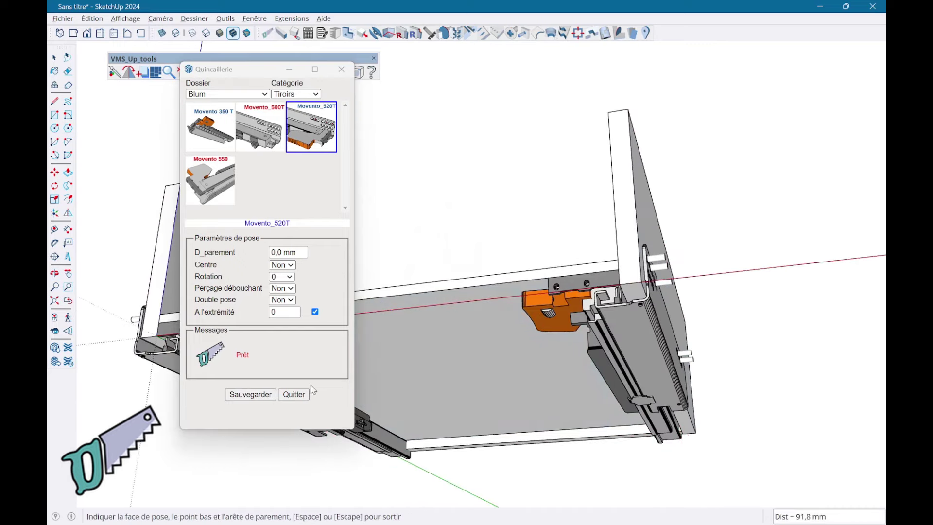
click(294, 394)
mouse_move(310, 389)
middle_down()
mouse_move(394, 346)
mouse_move(387, 270)
mouse_move(358, 306)
mouse_move(335, 369)
middle_up()
click(348, 342)
middle_drag(346, 338, 345, 302)
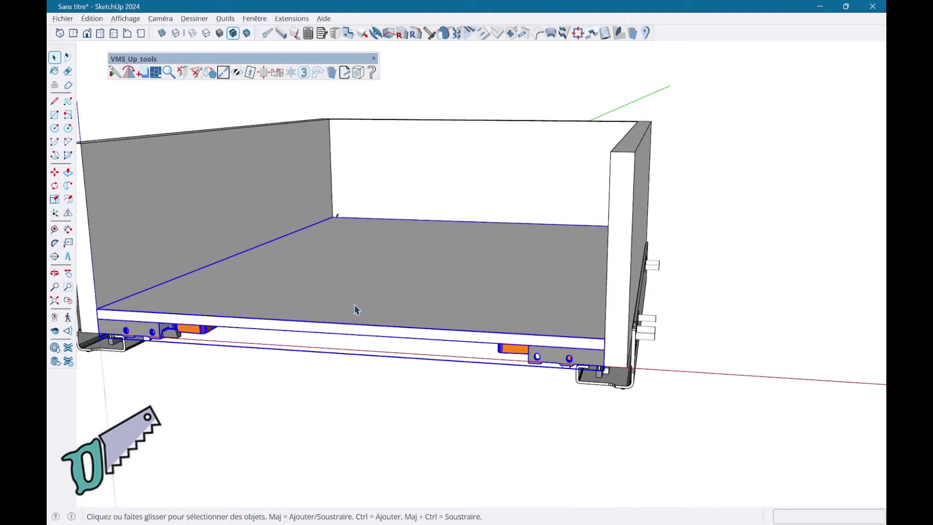
Move the drawer bottom panel lower with the Move (M) tool
key(m)
click(377, 313)
click(396, 354)
mouse_move(396, 354)
middle_down()
mouse_move(398, 255)
mouse_move(387, 291)
middle_up()
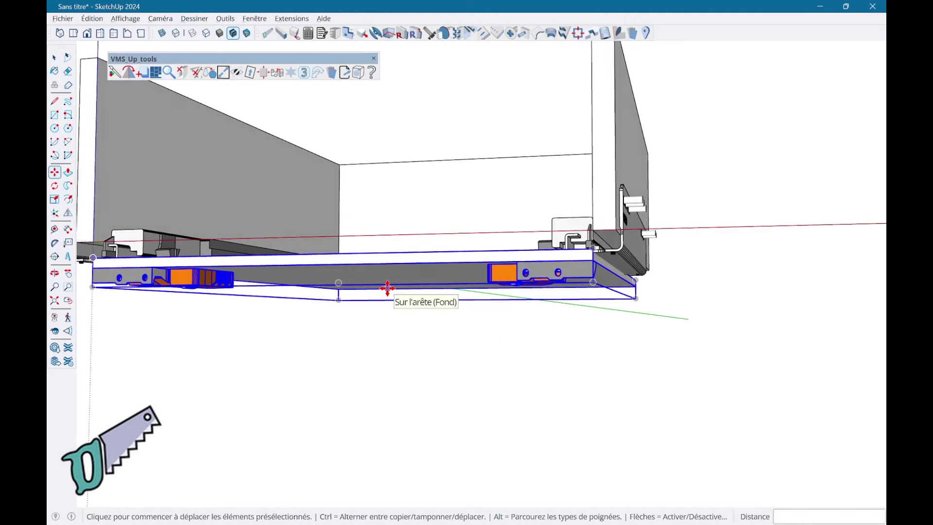
middle_drag(523, 276, 340, 243)
key(space)
scroll(292, 218, down, 2)
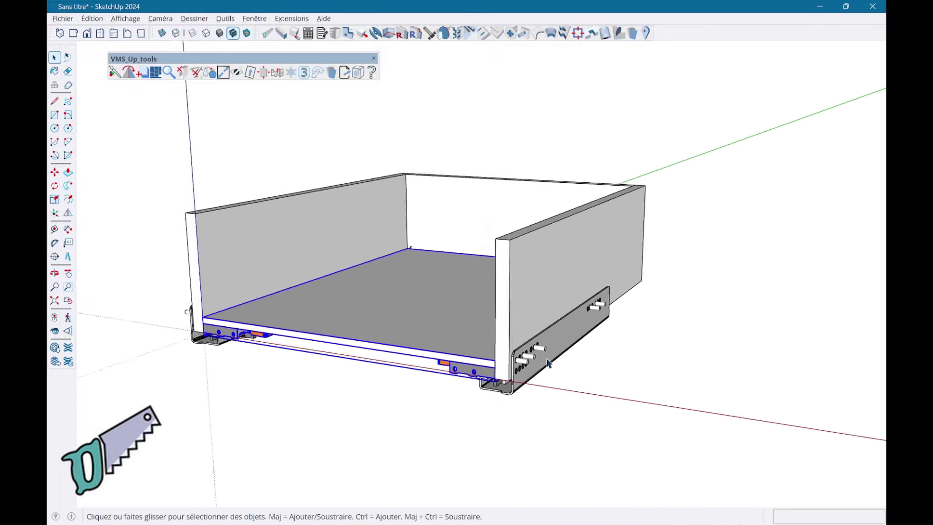
scroll(291, 219, down, 2)
Box-select all the drawer parts and combine them with Créer un groupe
drag(230, 143, 687, 438)
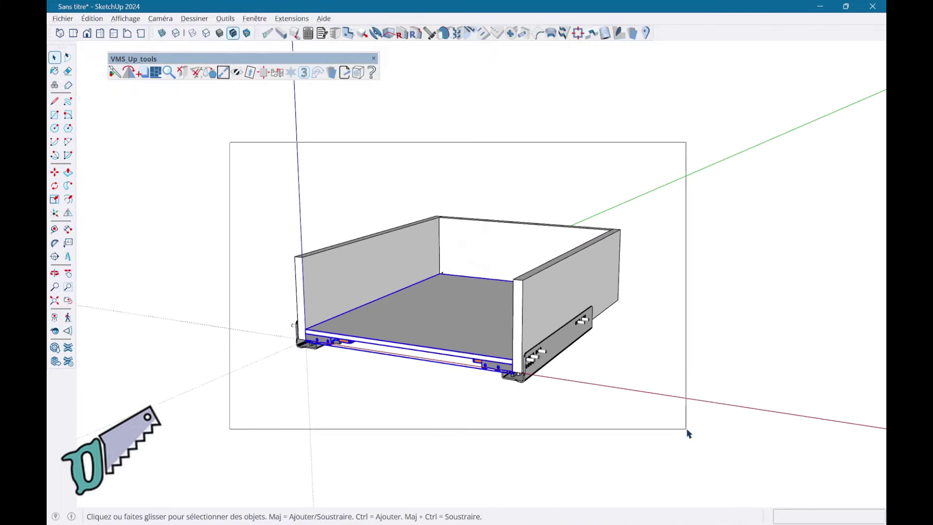
right_click(566, 298)
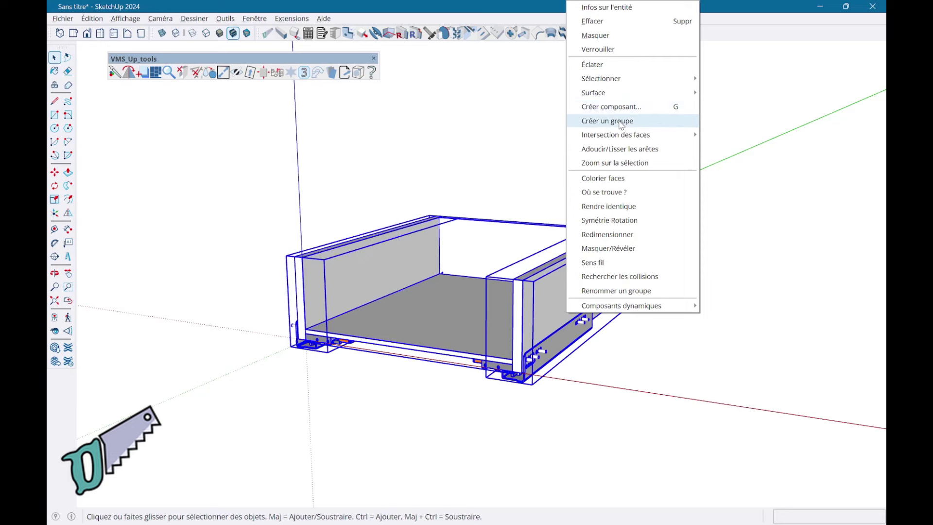
click(620, 122)
scroll(336, 376, up, 5)
scroll(337, 377, up, 2)
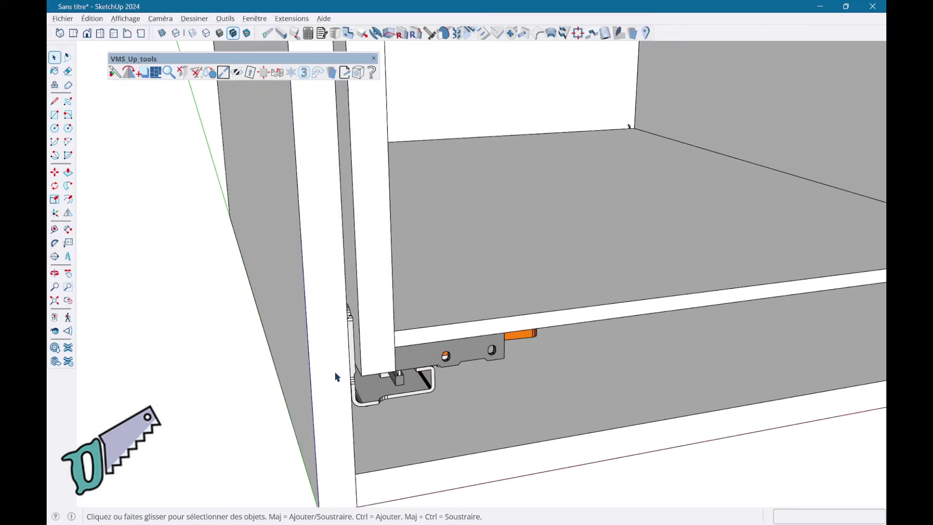
middle_drag(353, 364, 344, 354)
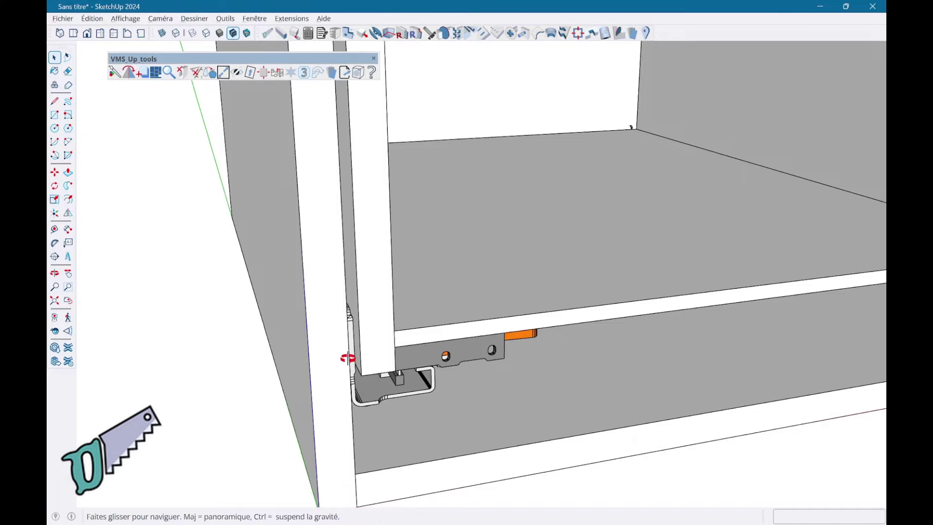
scroll(483, 312, down, 2)
mouse_move(483, 312)
middle_down()
mouse_move(478, 293)
mouse_move(302, 304)
mouse_move(529, 302)
mouse_move(400, 304)
mouse_move(498, 293)
middle_up()
Stretch the drawer group from its front corner out to the cabinet side with the VMS stretch tool
click(502, 295)
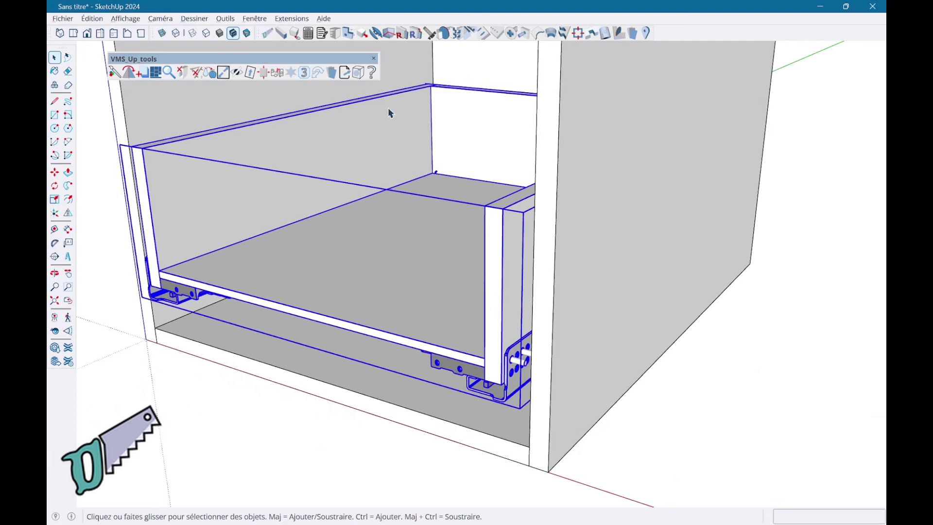
click(363, 36)
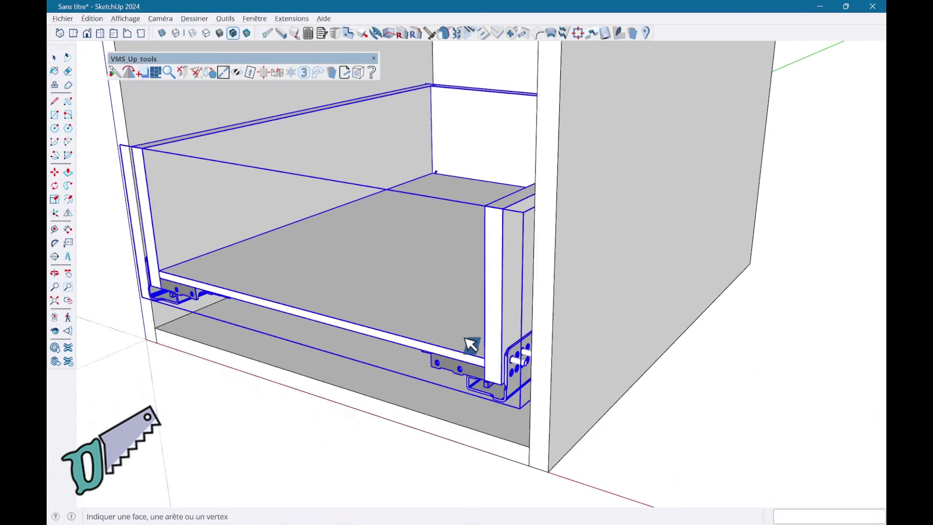
scroll(566, 406, up, 3)
scroll(558, 406, up, 2)
click(540, 401)
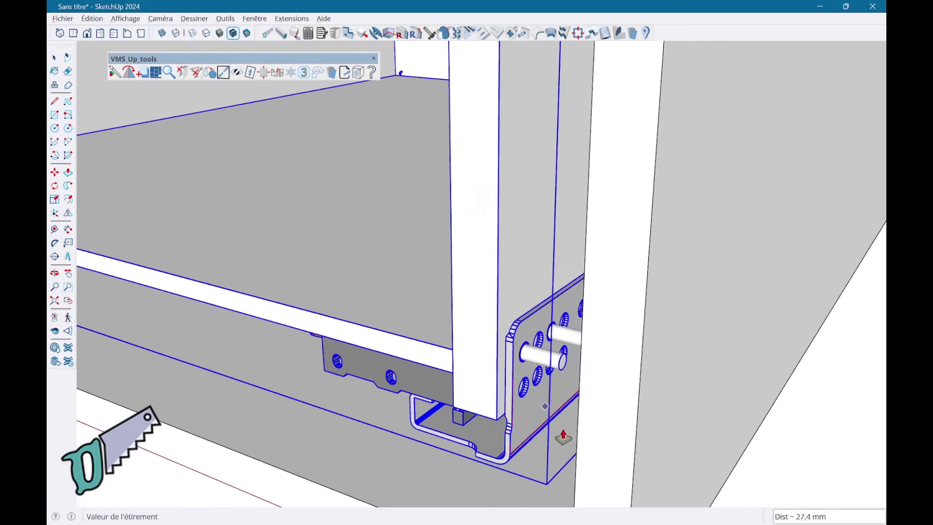
click(576, 442)
scroll(588, 446, down, 2)
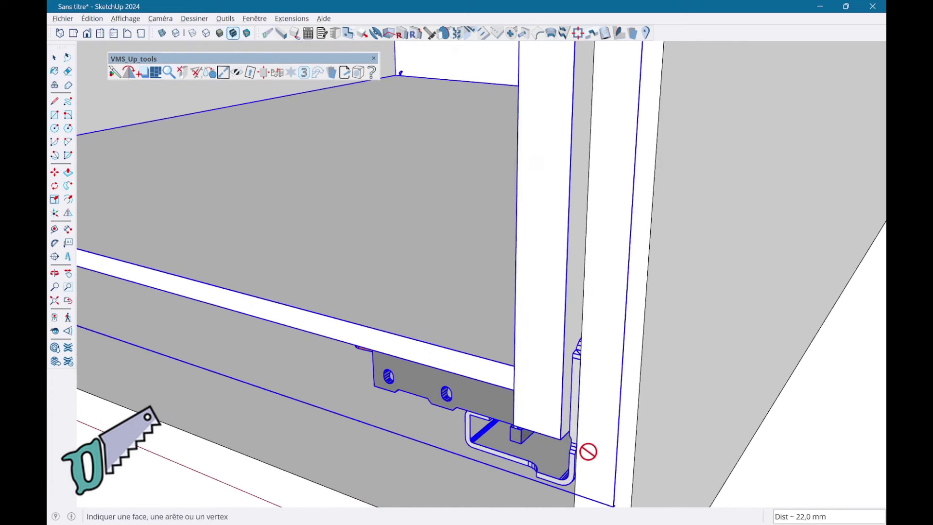
scroll(588, 443, down, 2)
scroll(534, 446, down, 4)
key(space)
Copy the drawer 183,3 mm straight up as a *2 array, stacking three drawers
click(422, 473)
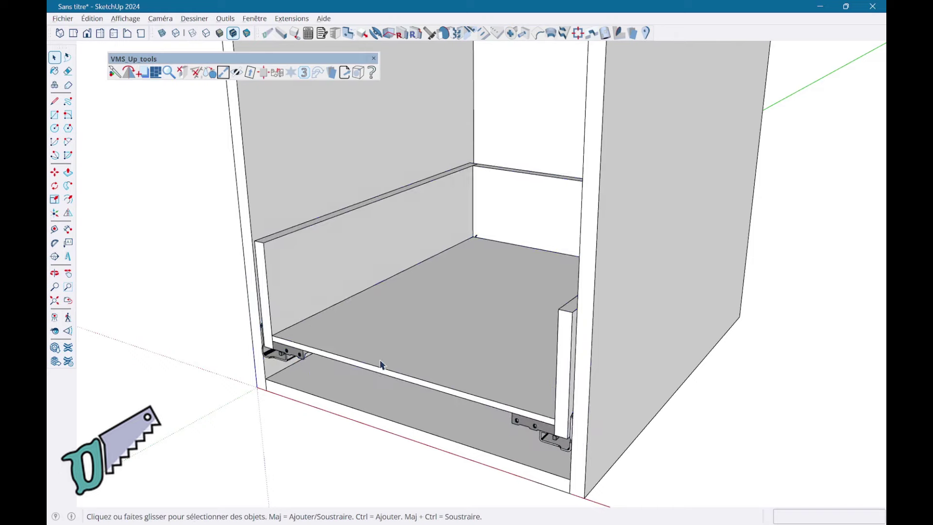
middle_drag(381, 366, 517, 342)
click(378, 375)
key(m)
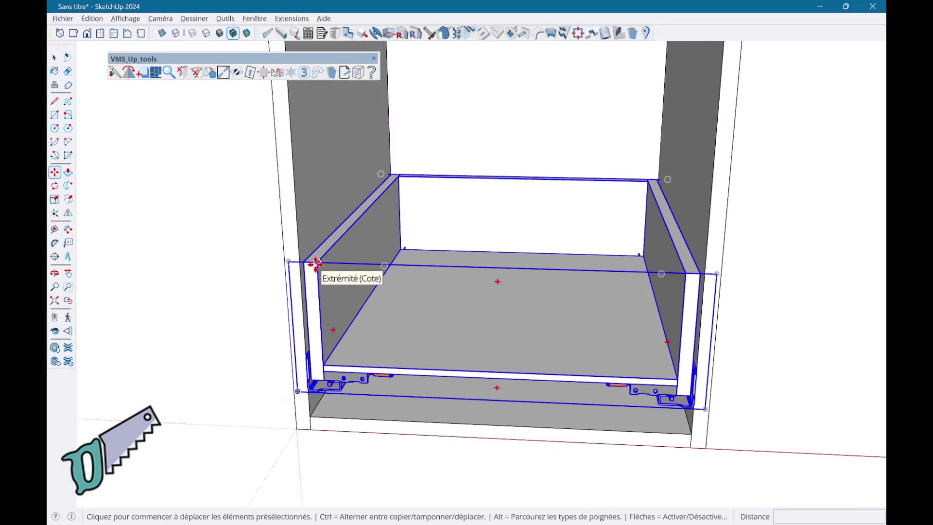
click(317, 263)
key(ctrl)
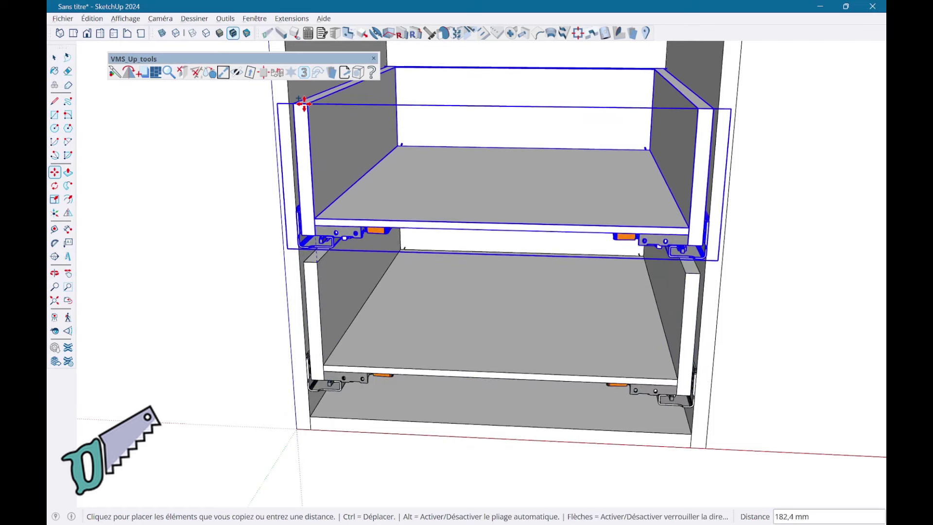
click(304, 103)
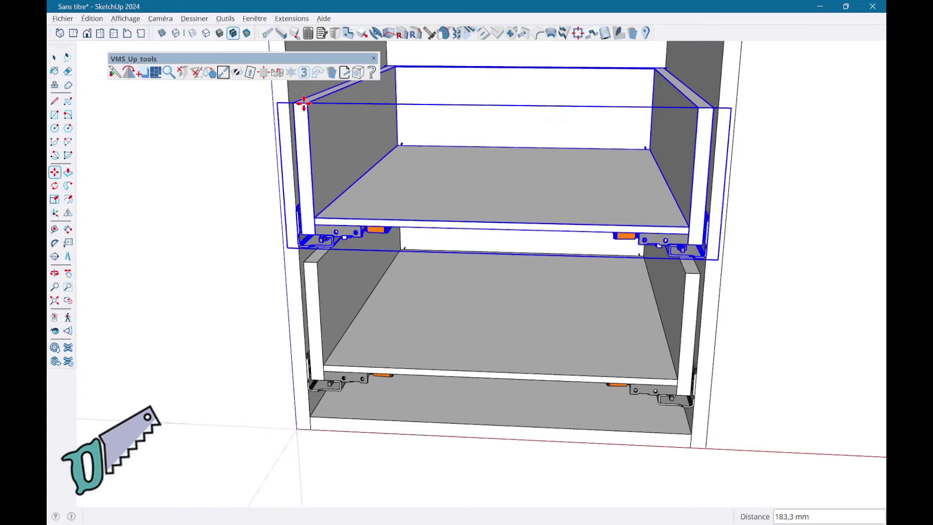
text(*2)
key(Return)
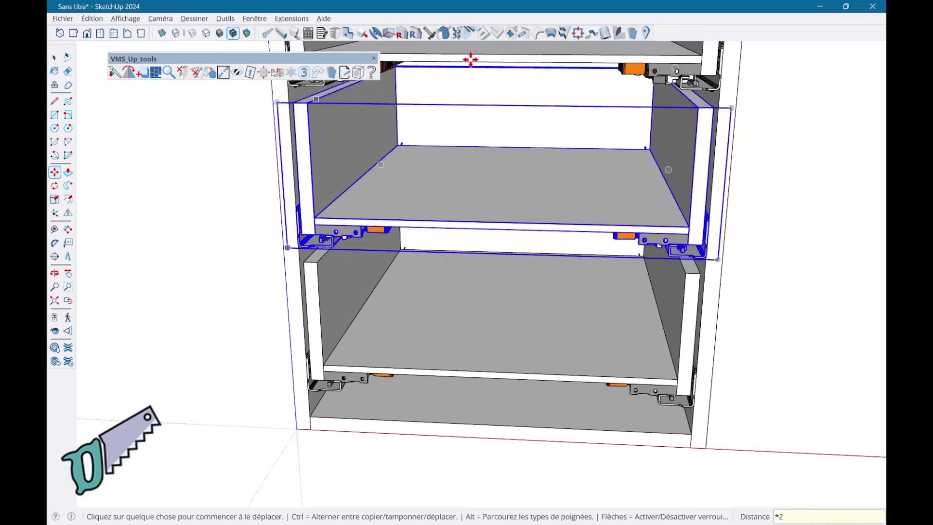
Zoom out to view all three stacked drawers and select the top one
scroll(514, 98, down, 3)
mouse_move(514, 97)
middle_down()
mouse_move(496, 237)
mouse_move(454, 285)
middle_up()
key(space)
click(433, 264)
right_click(433, 265)
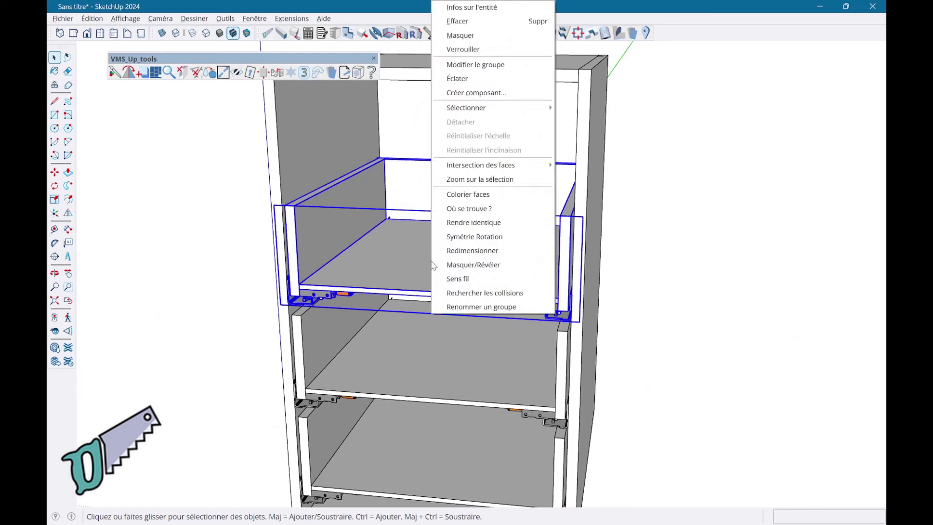
click(473, 307)
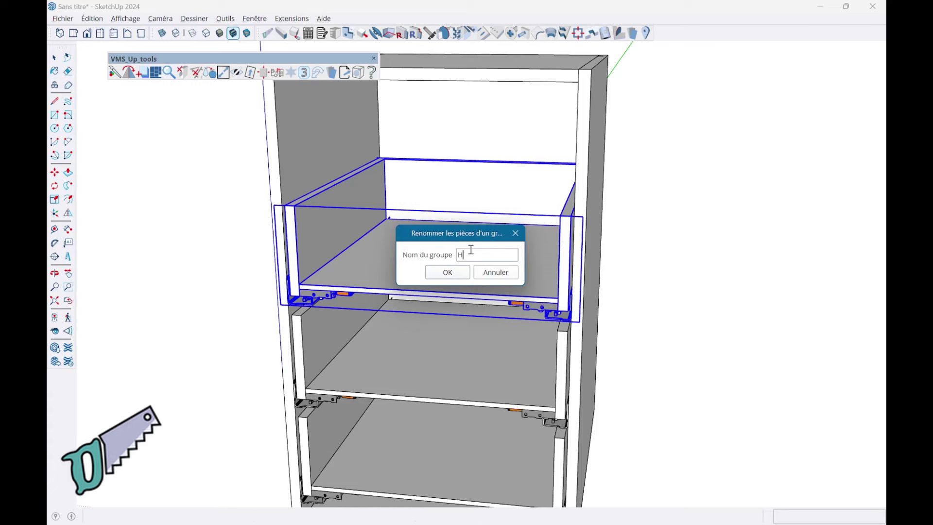
key(Return)
middle_drag(362, 168, 347, 229)
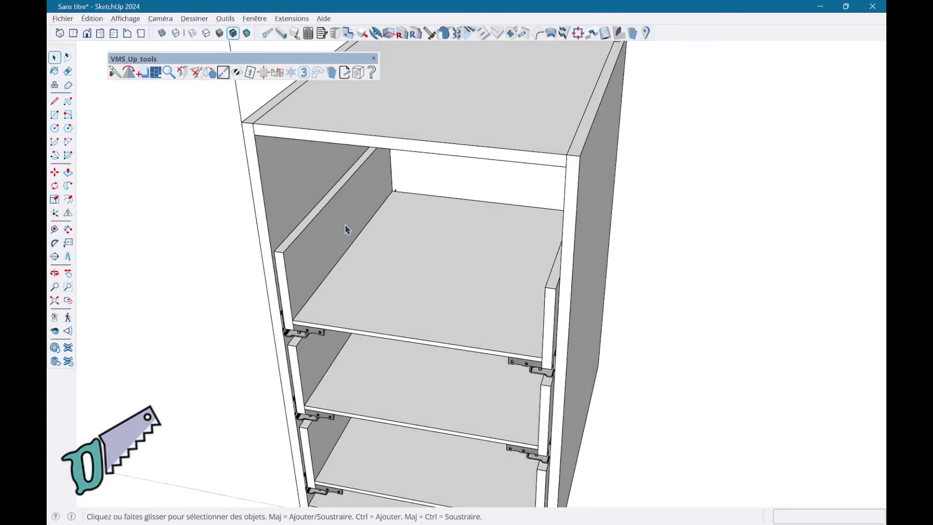
Select the top drawer with the VMS_Up stretch tool active
click(363, 33)
scroll(304, 245, up, 2)
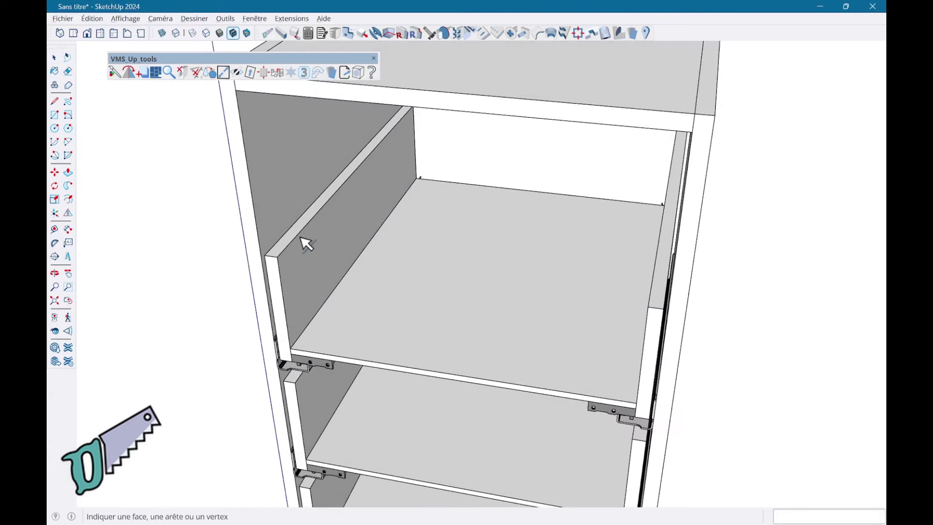
scroll(304, 244, up, 3)
key(space)
click(323, 249)
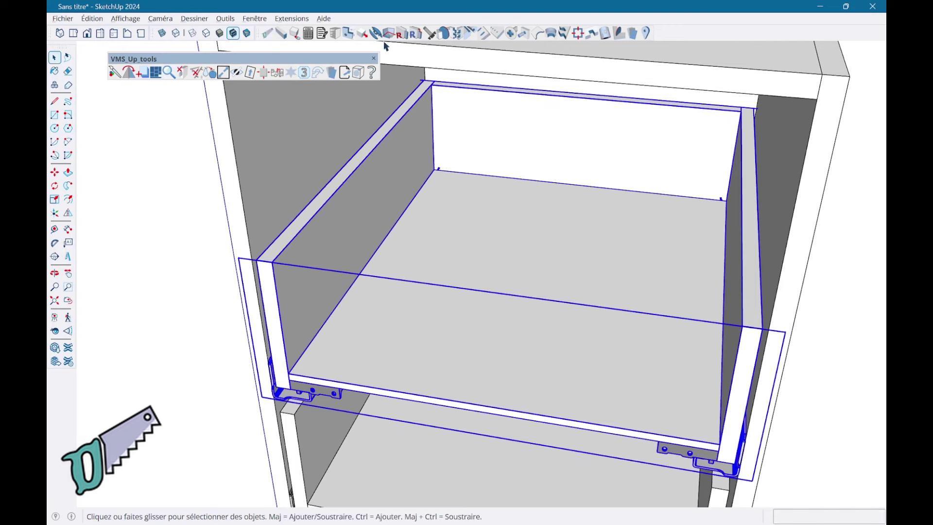
click(363, 33)
scroll(349, 166, up, 3)
scroll(330, 194, up, 2)
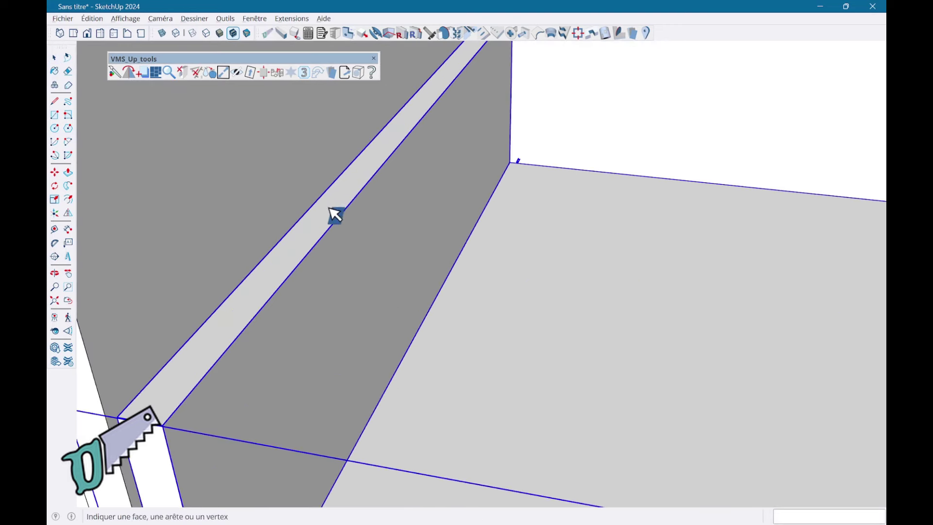
Stretch the top drawer's side panel up 50 mm, then view the cabinet from above
click(323, 208)
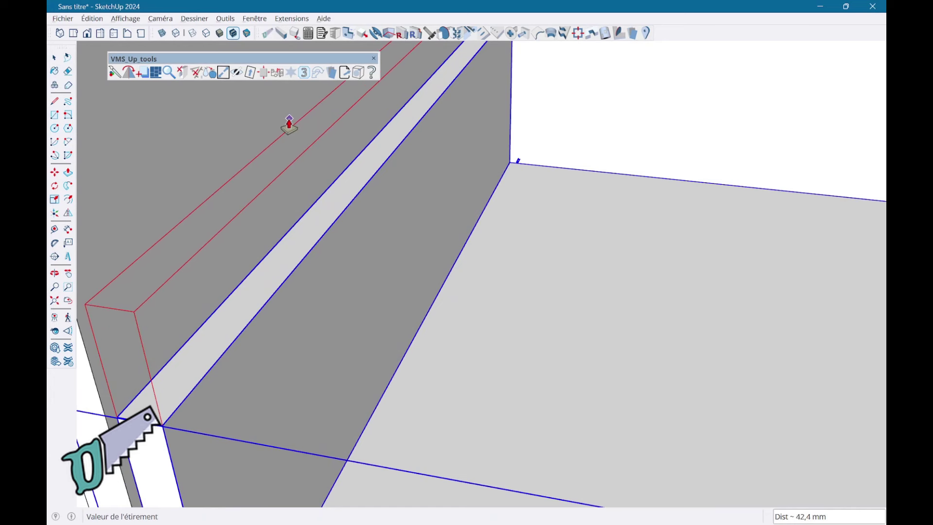
text(50)
key(Return)
key(space)
scroll(323, 177, down, 3)
scroll(340, 209, down, 3)
mouse_move(340, 209)
middle_down()
mouse_move(329, 208)
mouse_move(339, 141)
mouse_move(437, 309)
mouse_move(414, 238)
mouse_move(427, 198)
mouse_move(435, 205)
mouse_move(428, 214)
middle_up()
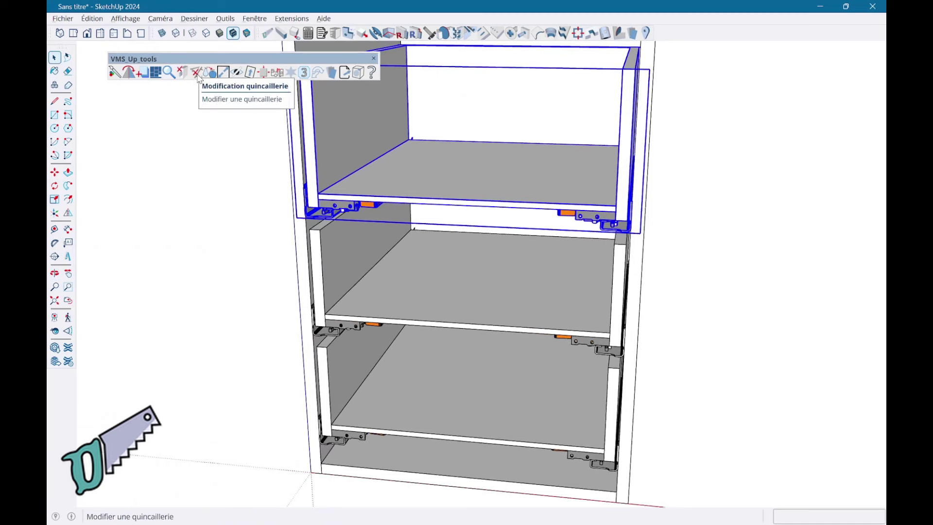
Run Modification quincaillerie with Transfert to copy the top drawer's runners onto the two lower drawers
click(197, 74)
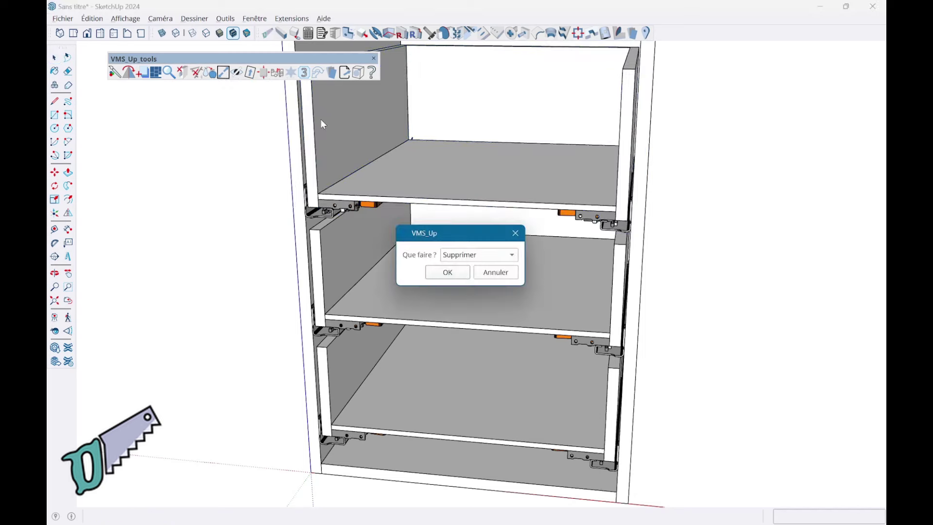
click(463, 263)
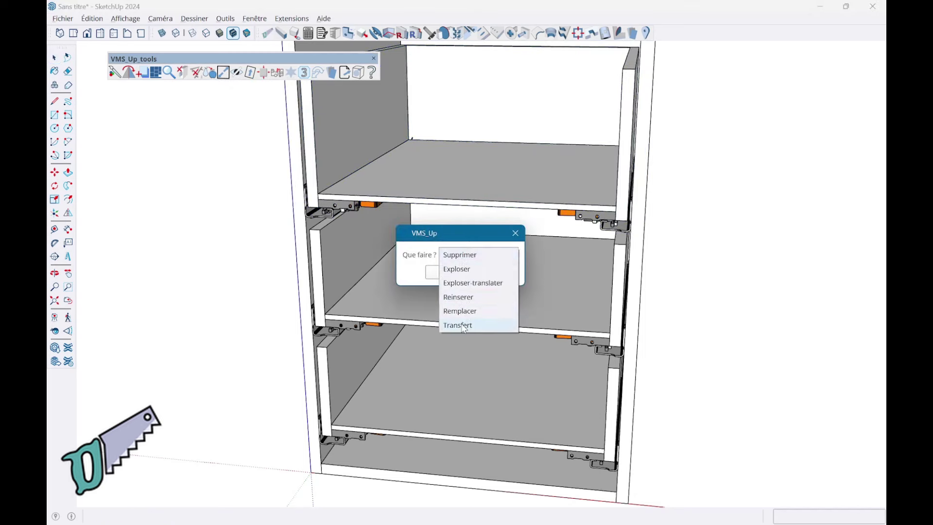
click(464, 327)
click(447, 272)
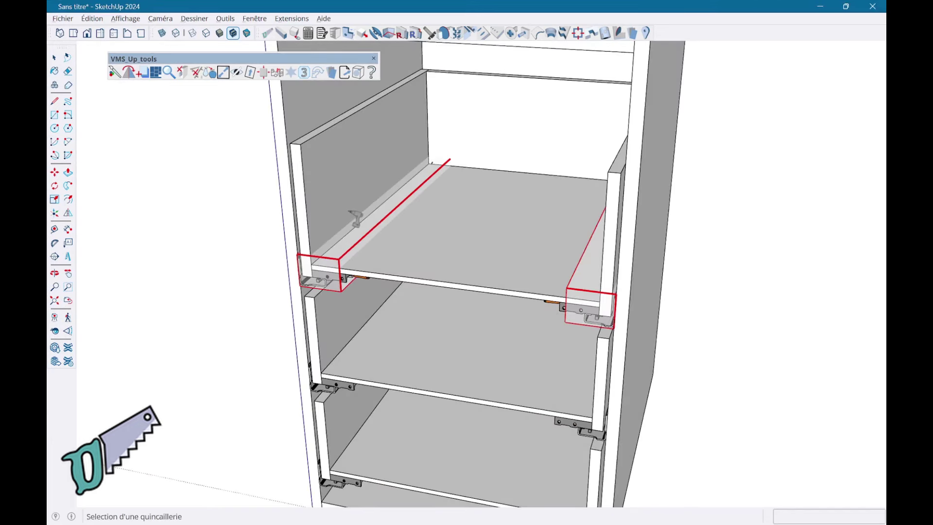
key(shift)
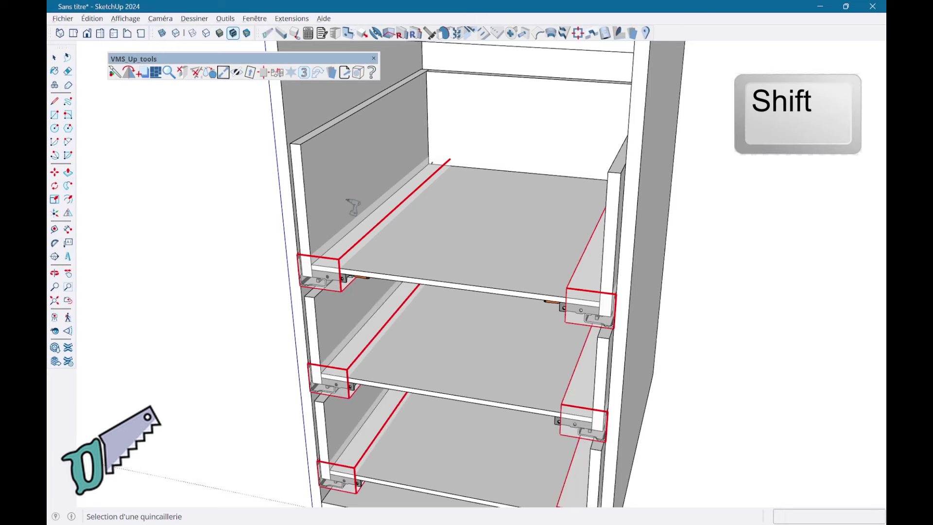
shift+click(353, 207)
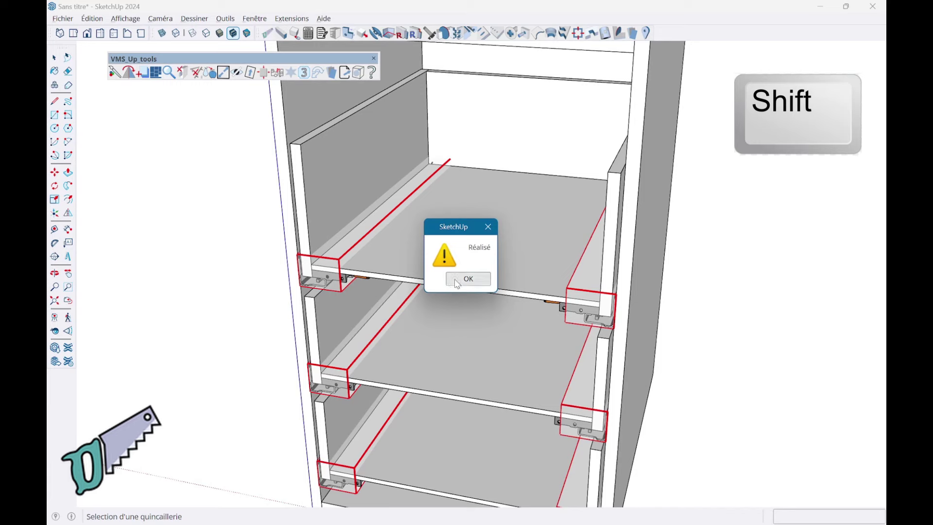
click(457, 278)
click(456, 282)
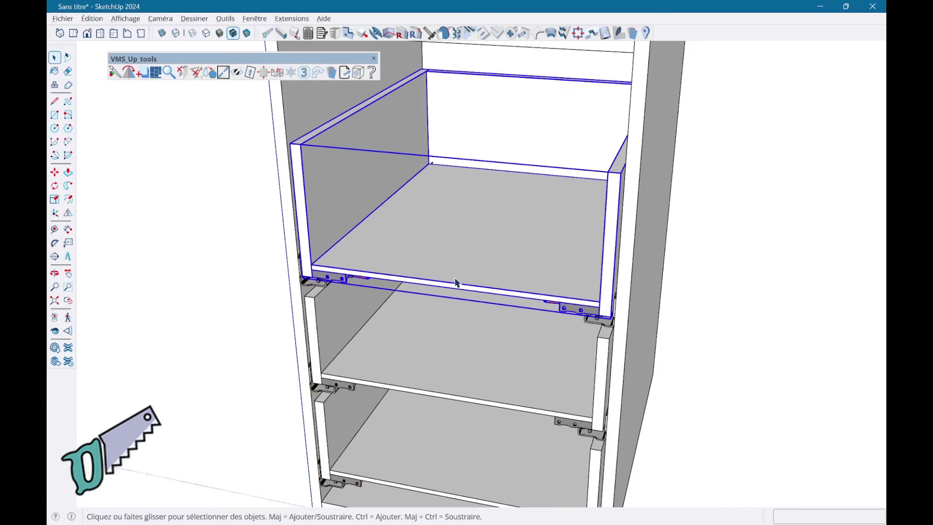
Delete the top drawer box and its runner pair inside the cabinet group
key(Delete)
middle_drag(456, 283, 356, 245)
click(351, 238)
double_click(351, 238)
click(351, 238)
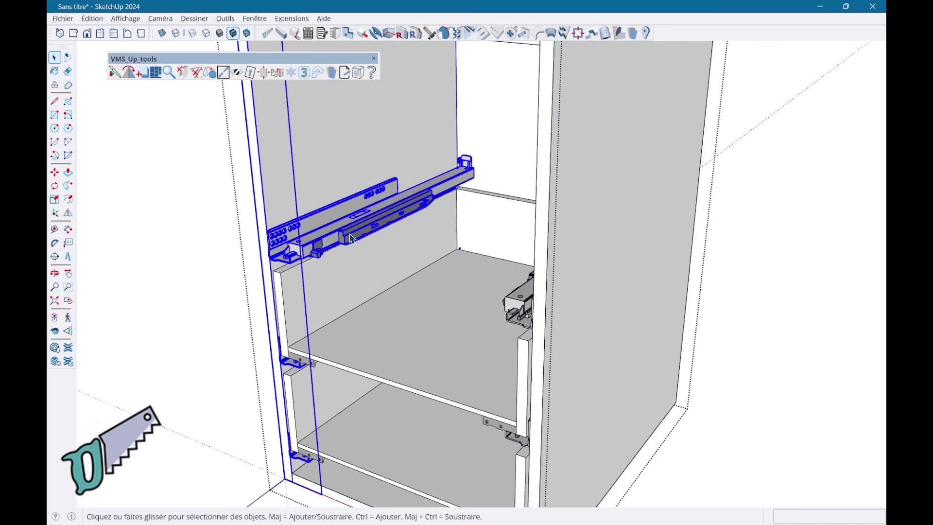
double_click(351, 238)
click(351, 238)
key(Delete)
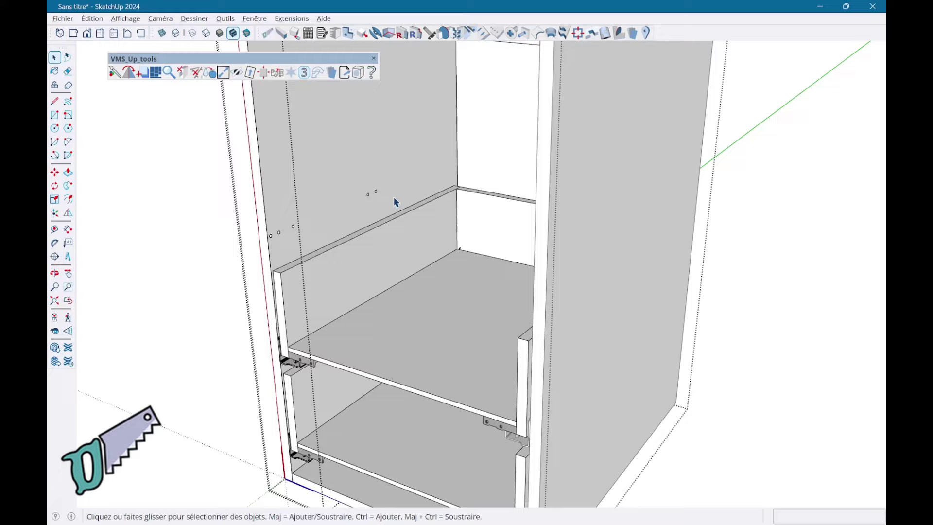
Orbit and zoom out to bring the whole cabinet into view
mouse_move(384, 203)
middle_down()
mouse_move(645, 197)
mouse_move(707, 183)
mouse_move(670, 177)
mouse_move(479, 211)
mouse_move(381, 207)
middle_up()
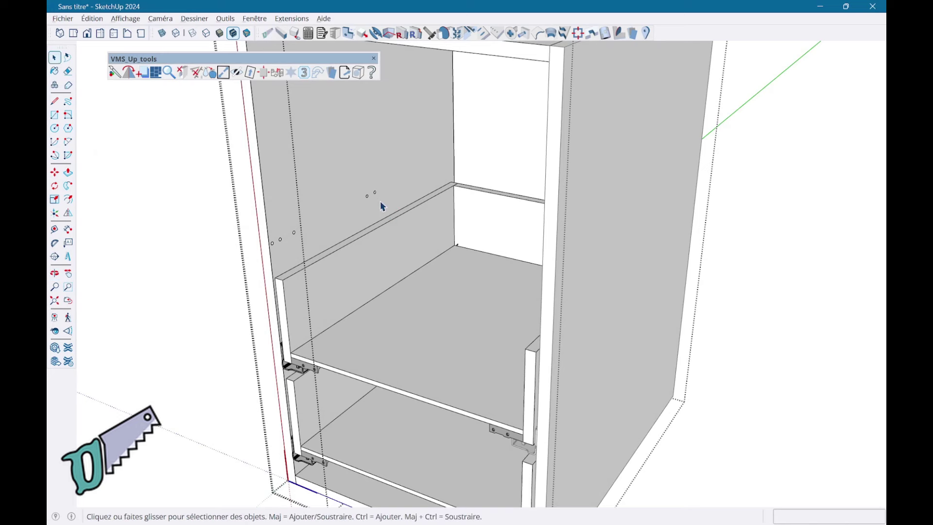
scroll(381, 206, down, 2)
scroll(408, 216, down, 1)
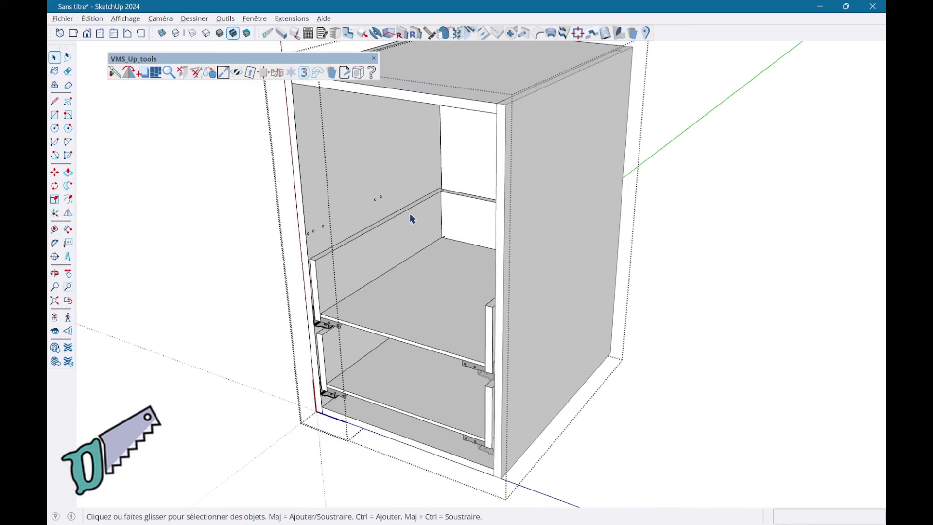
mouse_move(216, 289)
middle_down()
mouse_move(229, 297)
mouse_move(312, 235)
mouse_move(270, 250)
mouse_move(296, 207)
middle_up()
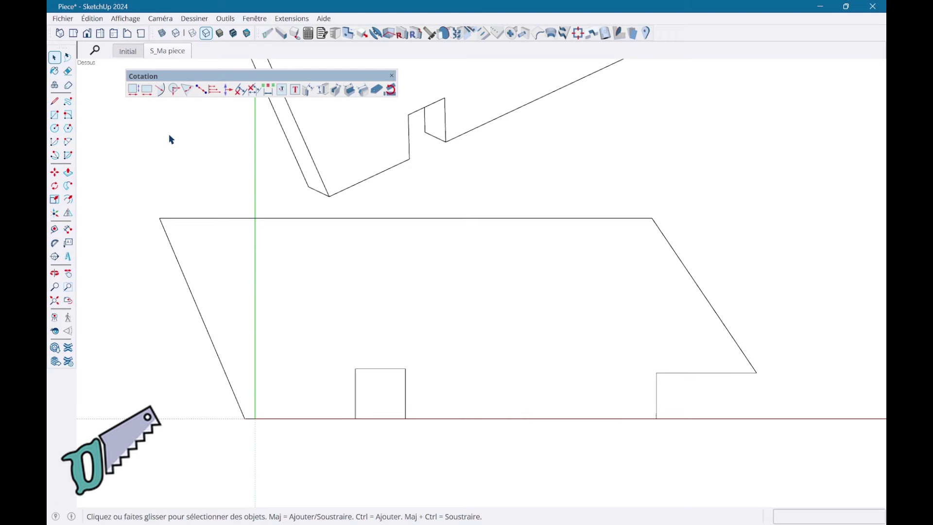
Dimension the slanted edge with Cotation ligne: 104,3 mm and 186,1 mm
click(147, 88)
click(709, 302)
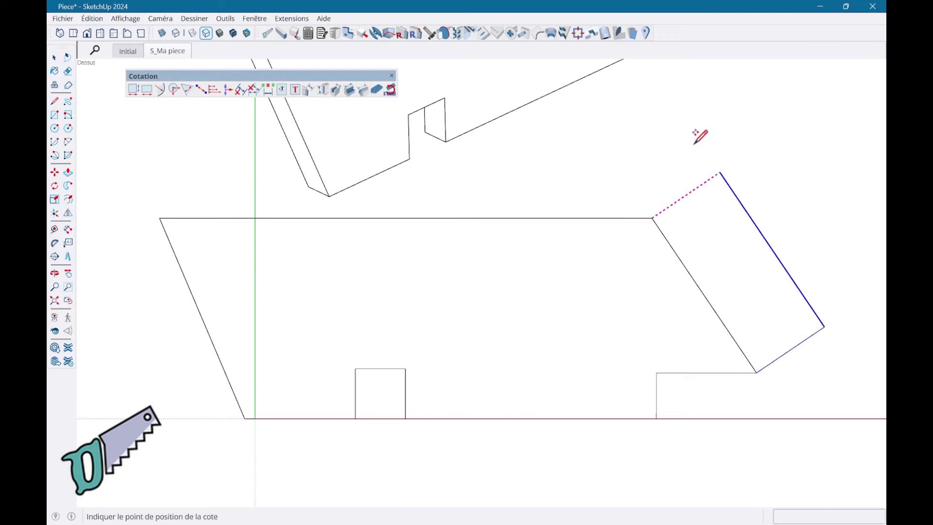
click(671, 132)
click(689, 269)
click(797, 193)
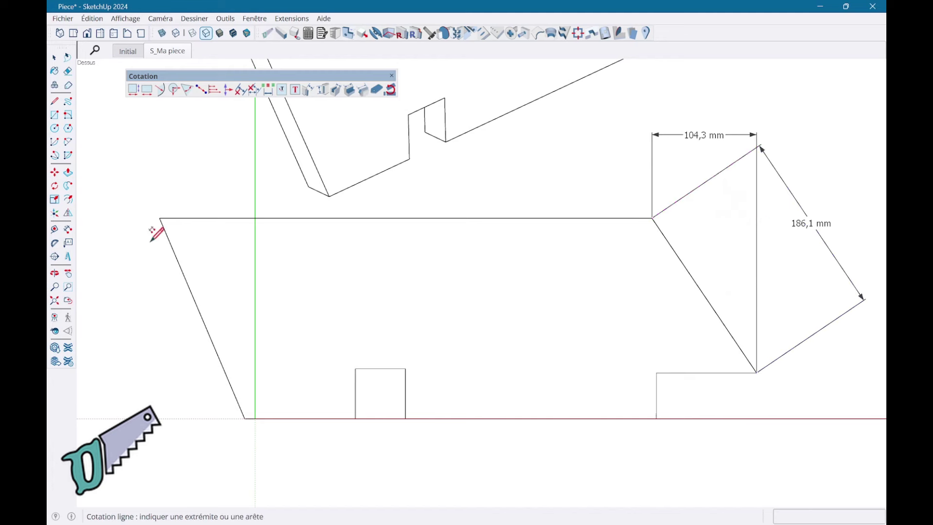
Add Cotation cumulée dimensions along the bottom edge: 110,4, 160,4, 410,4 and 510,4 mm
click(214, 90)
click(245, 418)
click(356, 418)
click(352, 440)
click(405, 418)
click(656, 418)
click(756, 373)
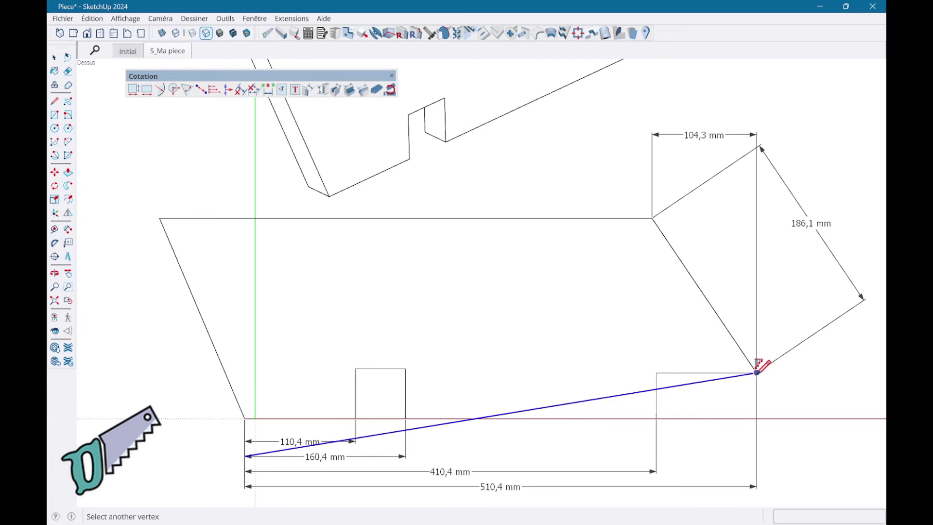
key(space)
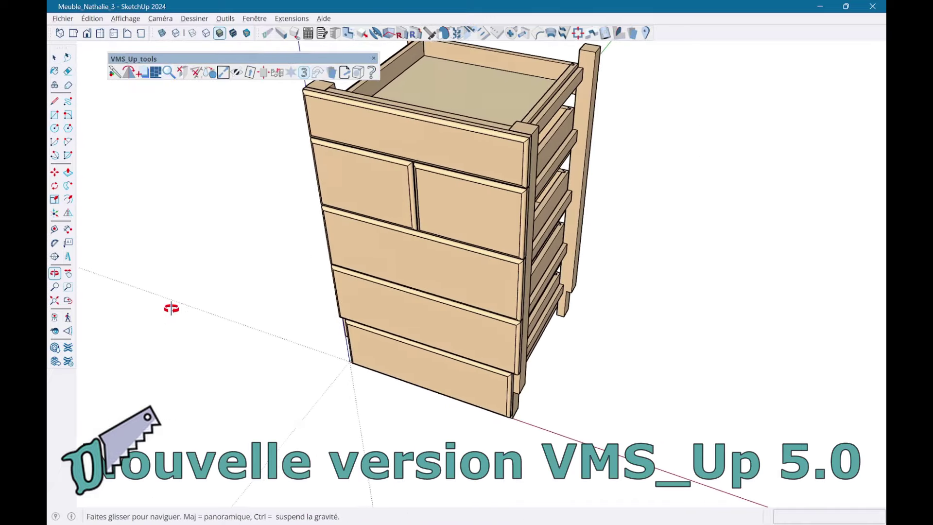
Orbit around the model to view the drawer from underneath
mouse_move(171, 308)
mouse_down()
mouse_move(191, 283)
mouse_move(145, 335)
mouse_move(125, 315)
mouse_up()
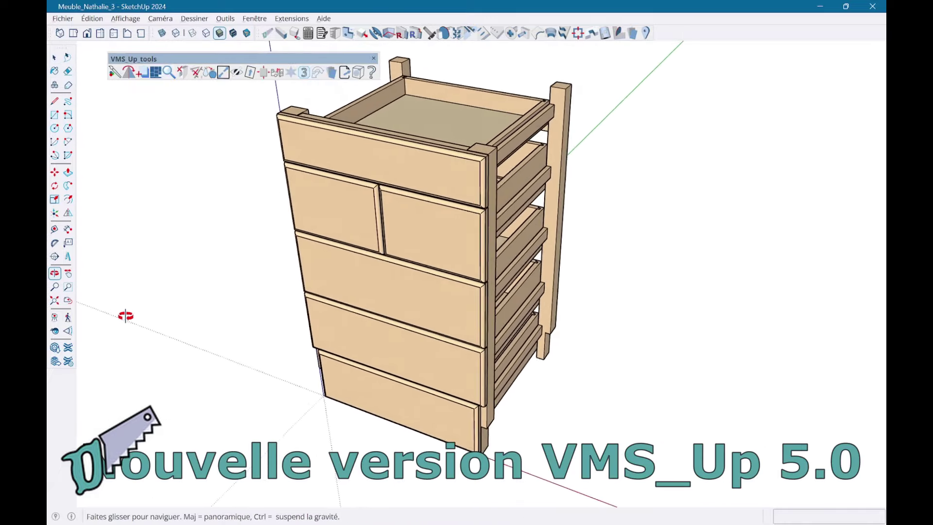
middle_drag(126, 316, 130, 314)
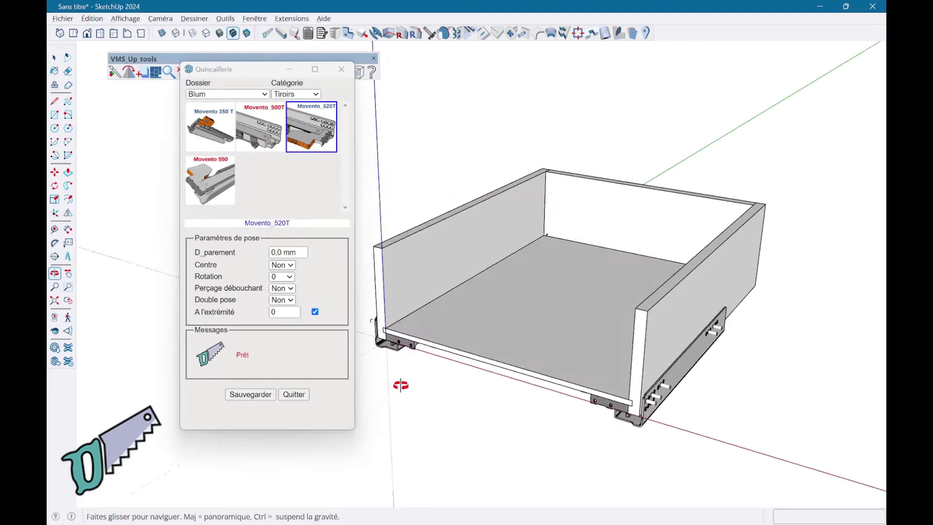
middle_drag(387, 380, 364, 83)
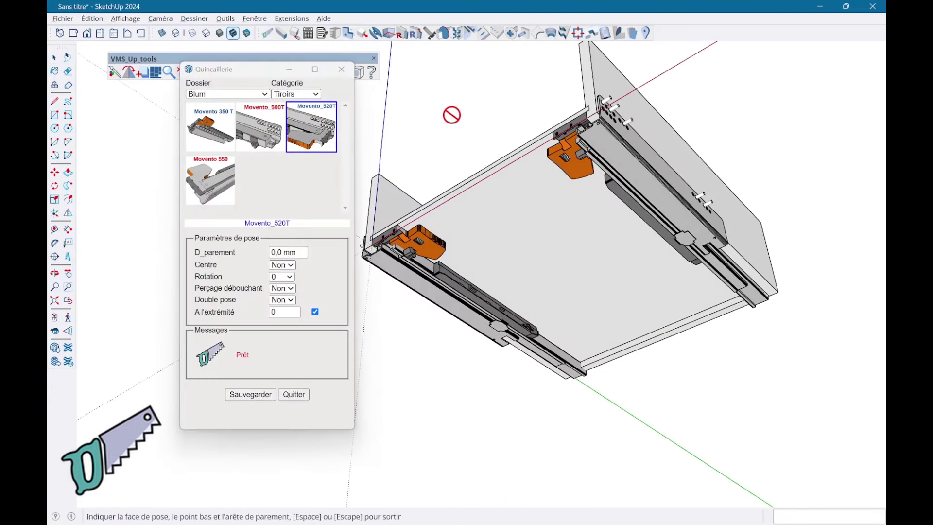
mouse_move(489, 101)
middle_down()
mouse_move(469, 340)
mouse_move(483, 322)
middle_up()
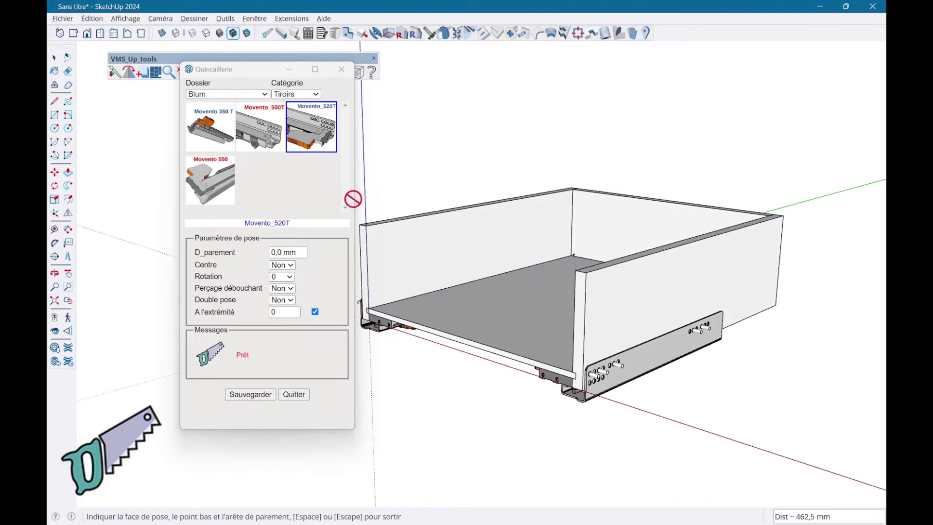
drag(244, 70, 244, 122)
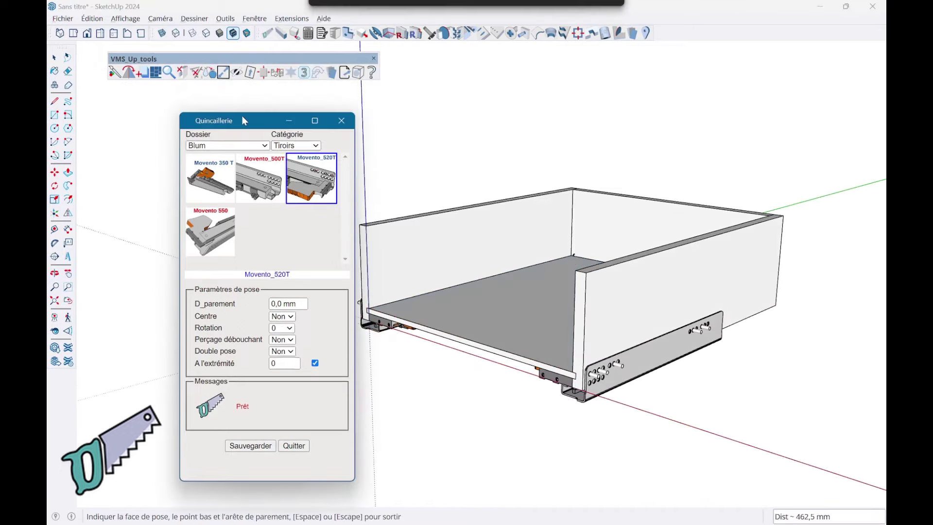